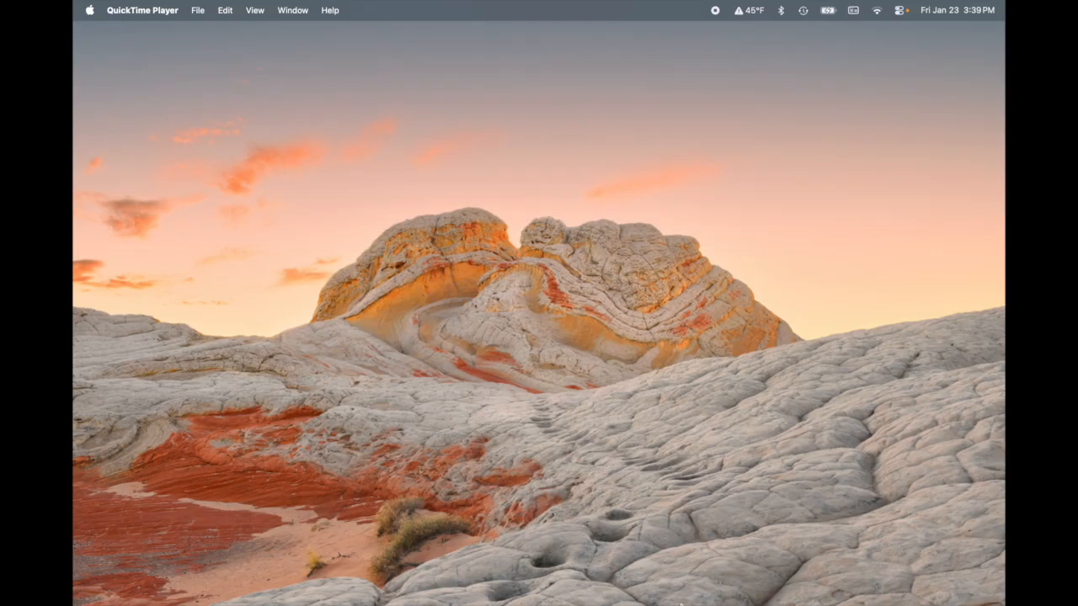
Create a new Numbers spreadsheet from the Remodeling Project template, enlarge its window and hide the formatting sidebar.
{"action": "mouse_move", "coordinate": [682, 603]}
{"action": "left_click", "coordinate": [723, 585]}
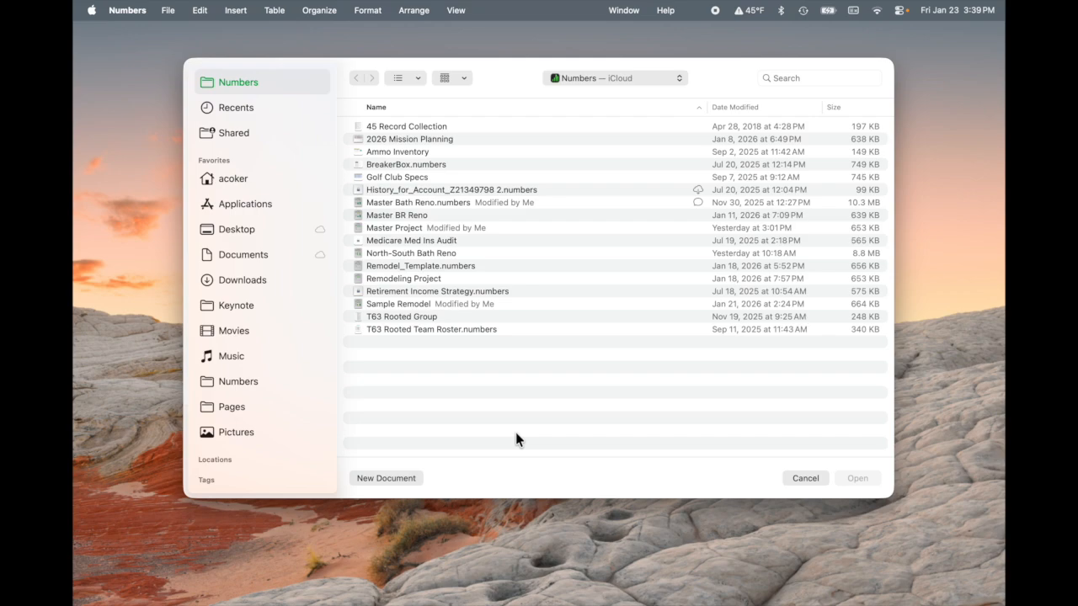
{"action": "left_click", "coordinate": [400, 478]}
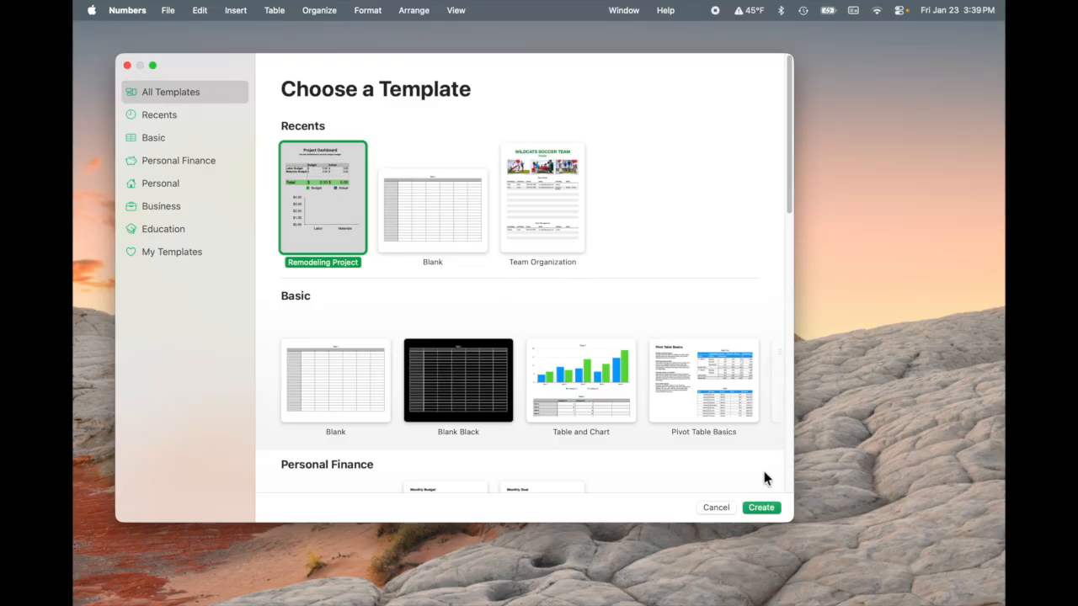
{"action": "left_click", "coordinate": [767, 506]}
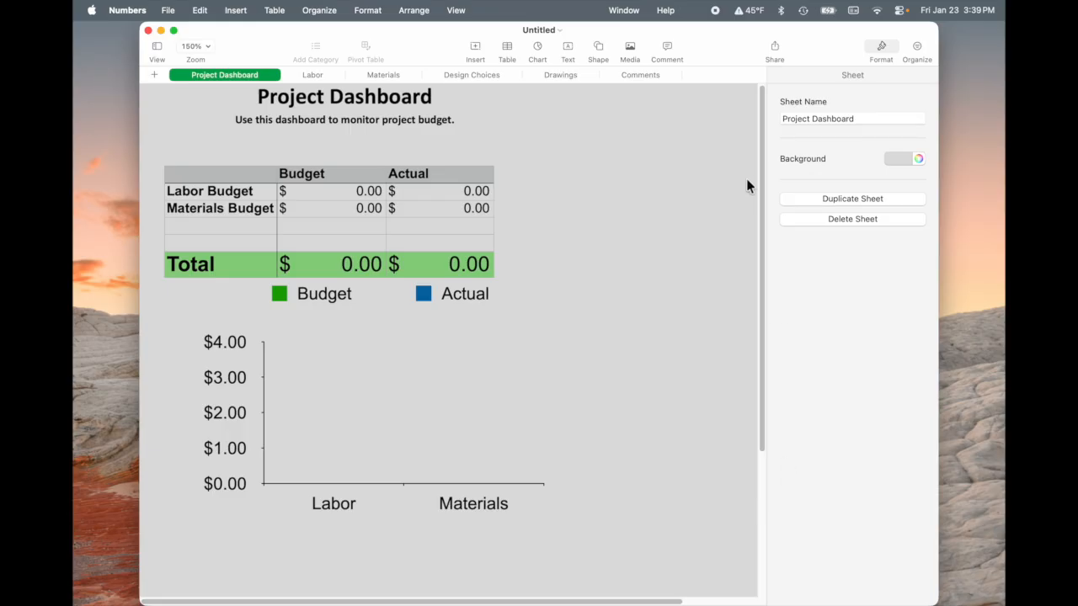
{"action": "double_click", "coordinate": [742, 26]}
{"action": "left_click", "coordinate": [948, 47]}
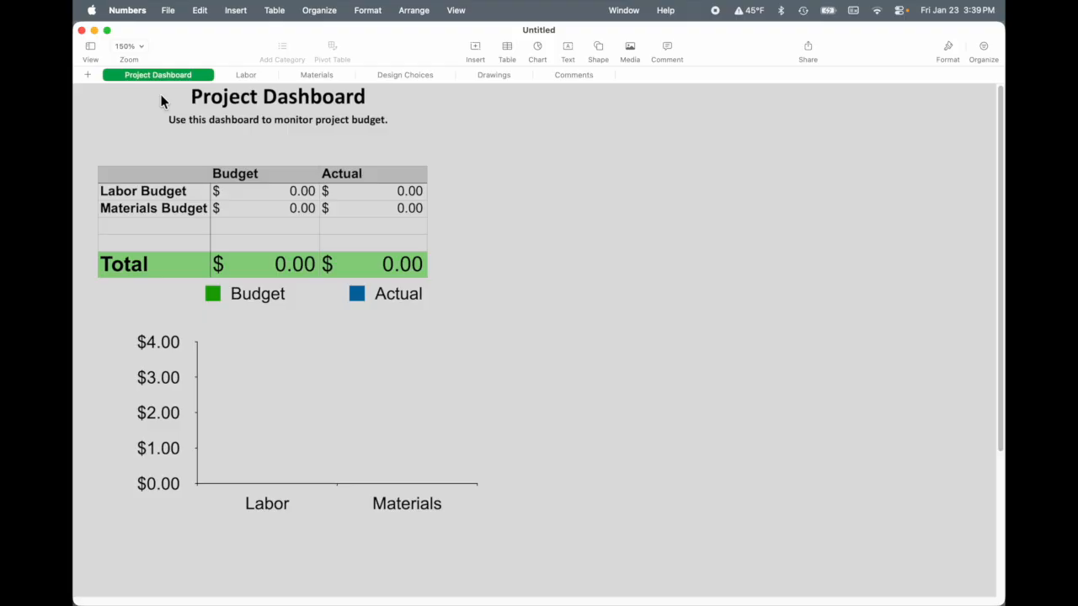
Compare the Labor sheet's cost tracking table with the budget table on the Project Dashboard sheet.
{"action": "left_click", "coordinate": [244, 75]}
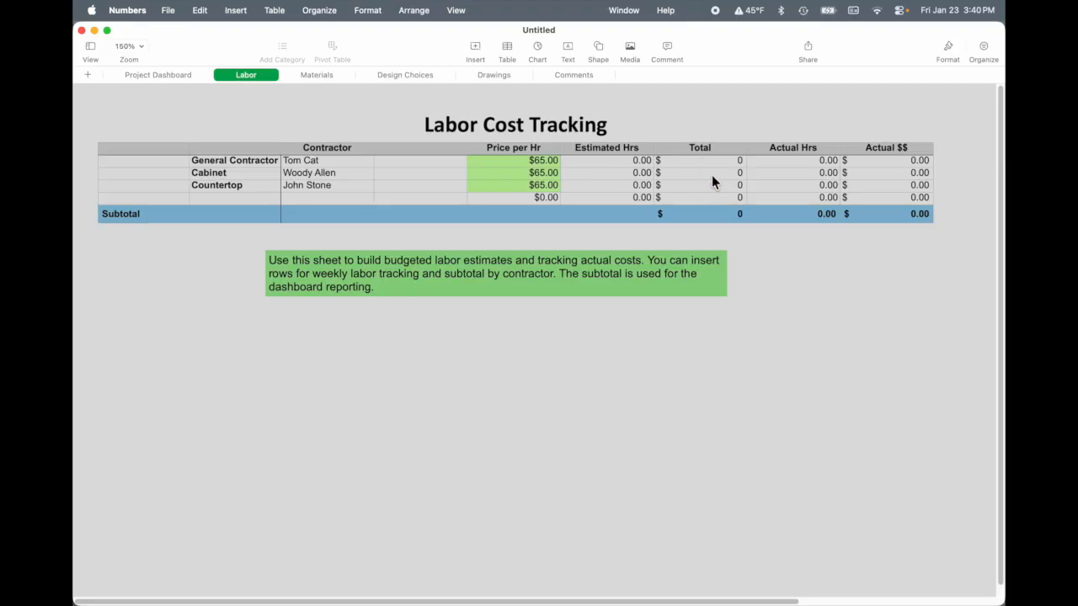
{"action": "left_click", "coordinate": [159, 74]}
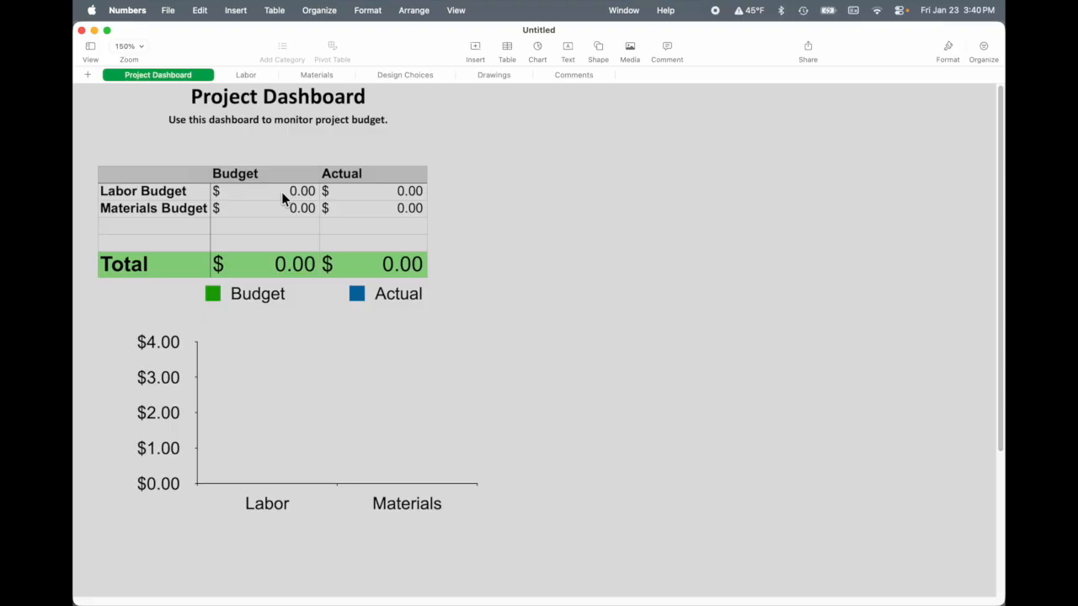
{"action": "left_click", "coordinate": [246, 74]}
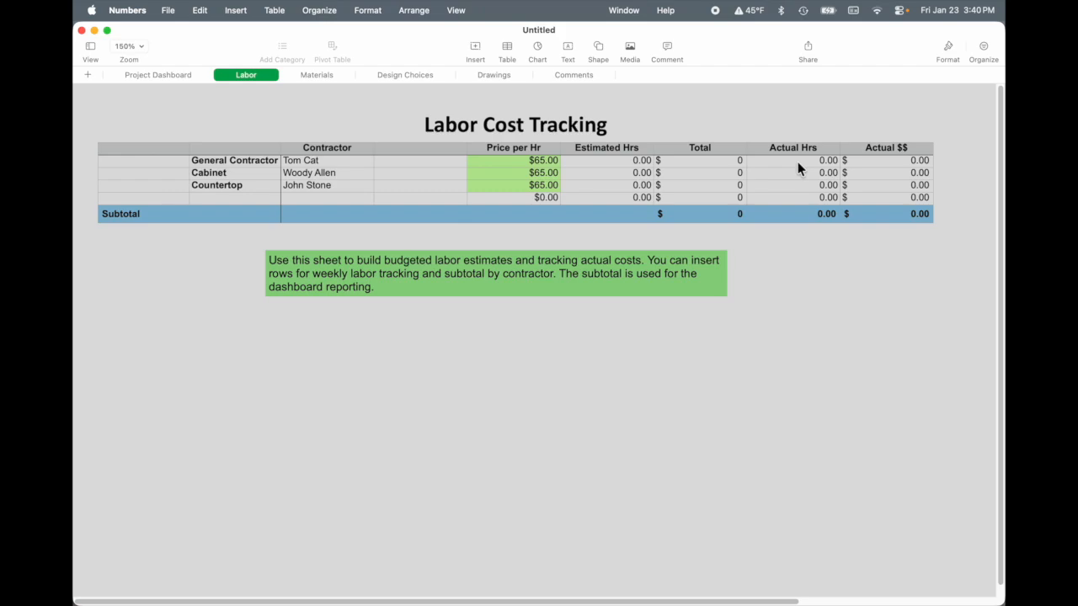
Expand the Flooring, Glass Enclosure and Fixtures categories in the Materials sheet's list.
{"action": "left_click", "coordinate": [317, 75]}
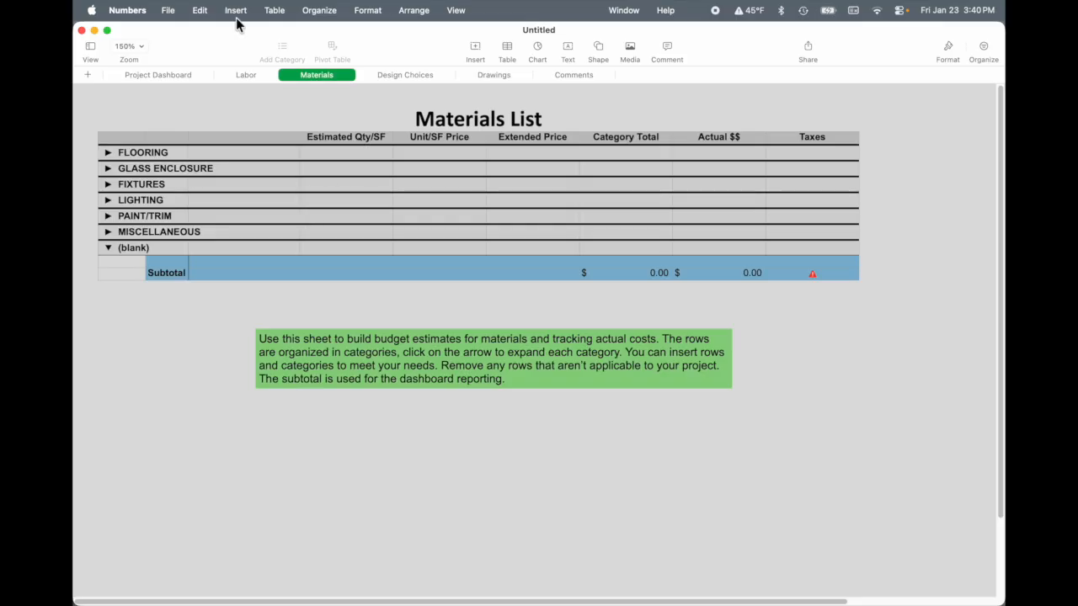
{"action": "left_click", "coordinate": [107, 154]}
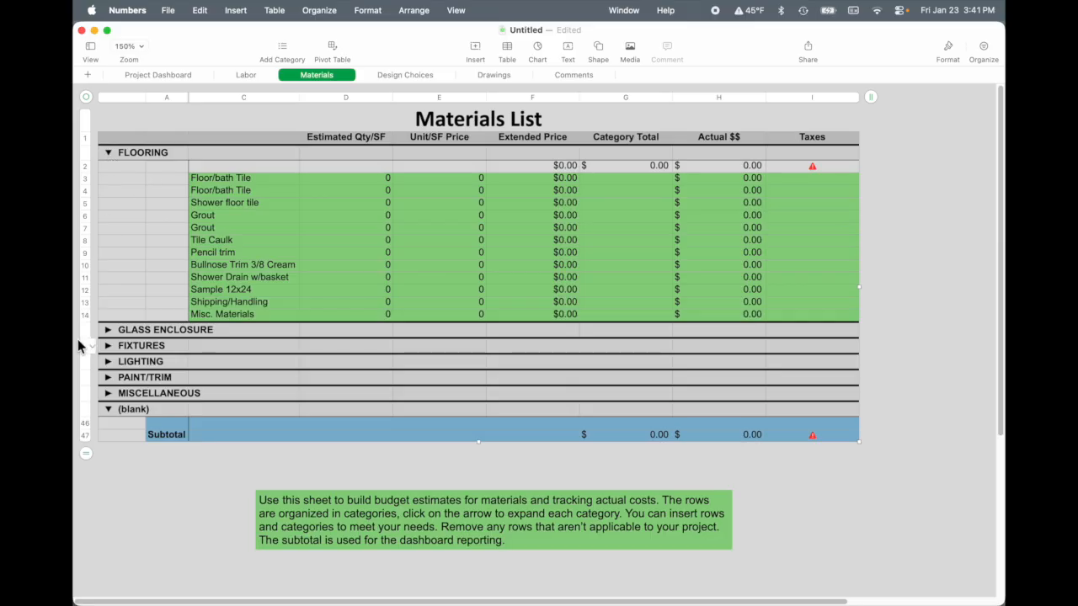
{"action": "left_click", "coordinate": [107, 330]}
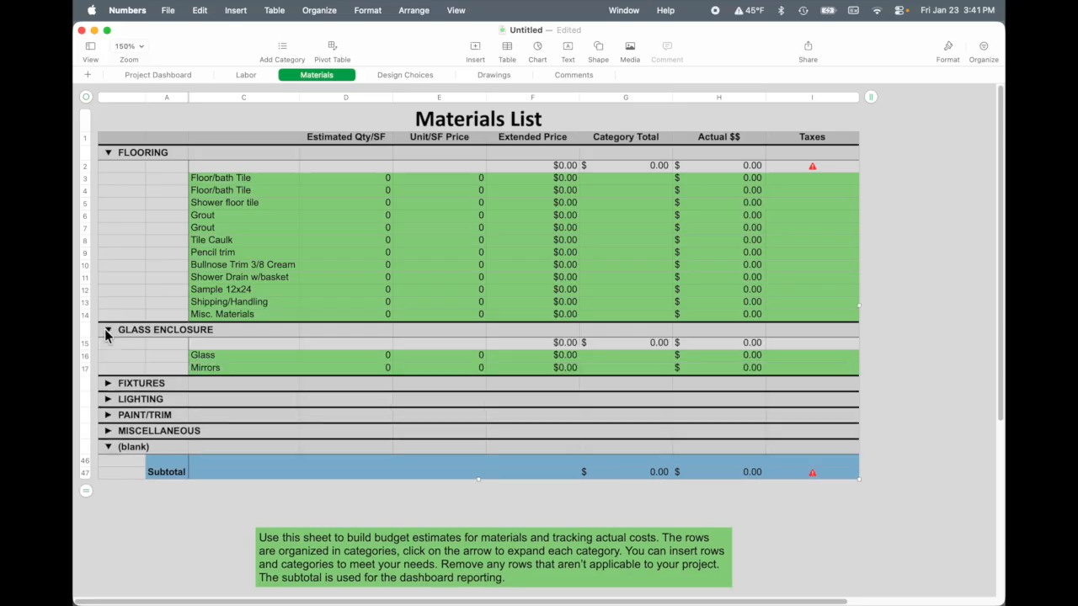
{"action": "left_click", "coordinate": [107, 384]}
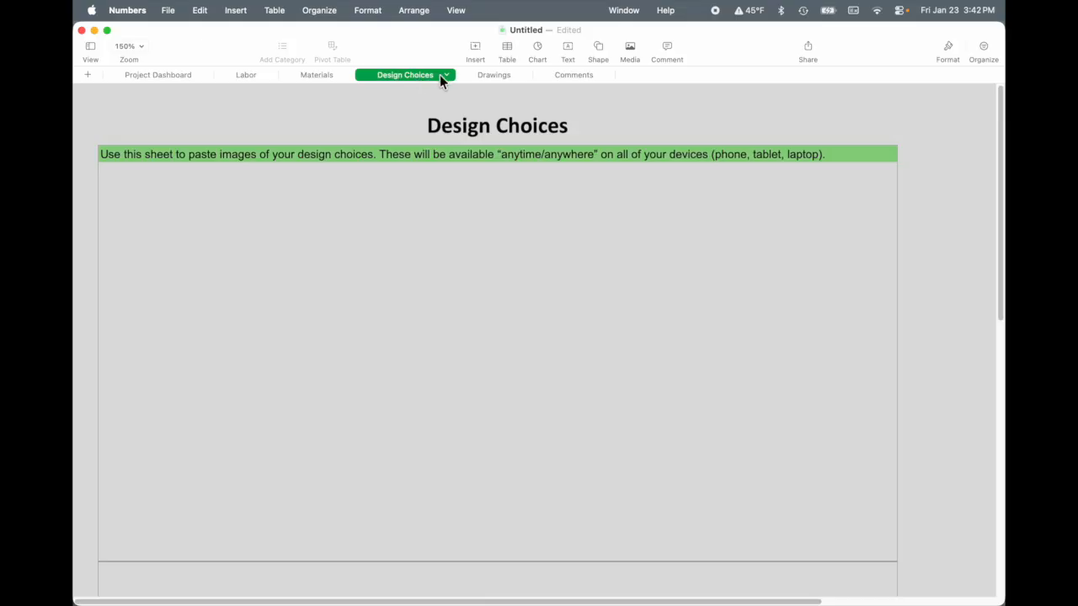
Look over the Drawings and Comments sheets, then return to the Project Dashboard sheet.
{"action": "left_click", "coordinate": [480, 74]}
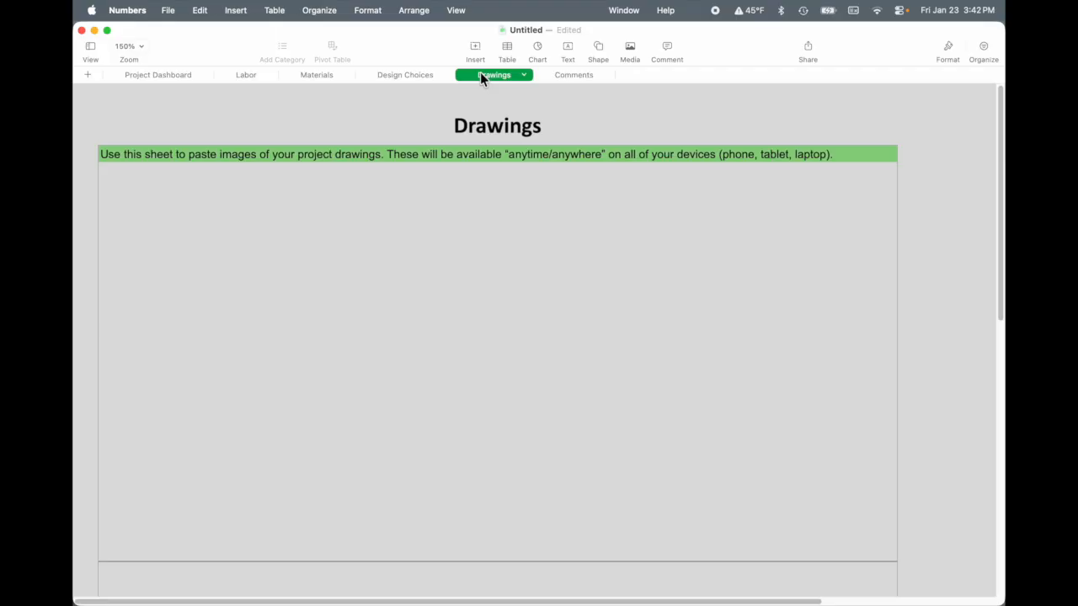
{"action": "left_click", "coordinate": [573, 75]}
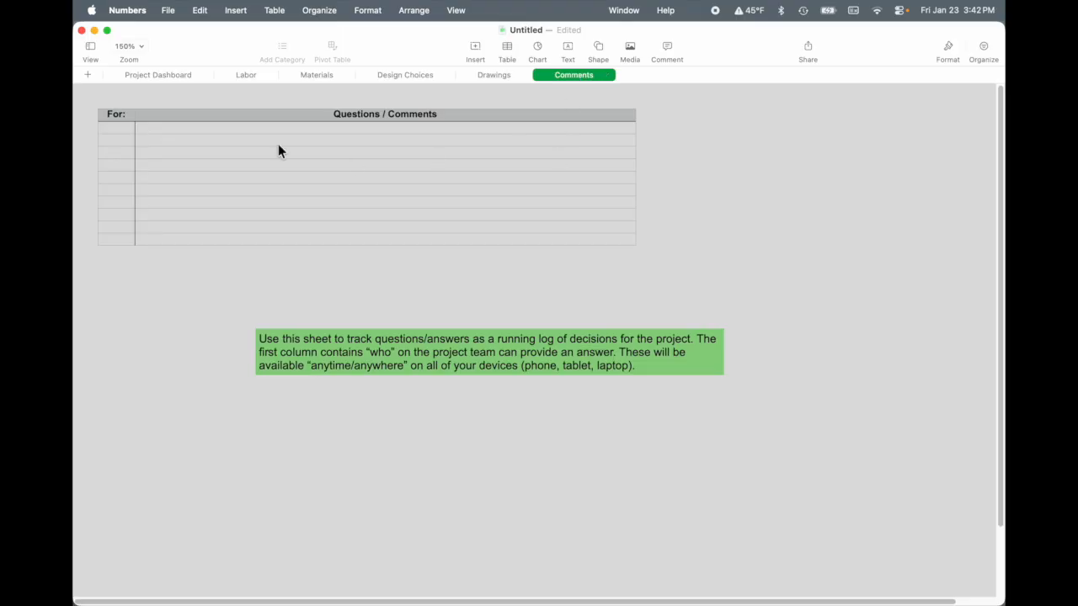
{"action": "left_click", "coordinate": [153, 74]}
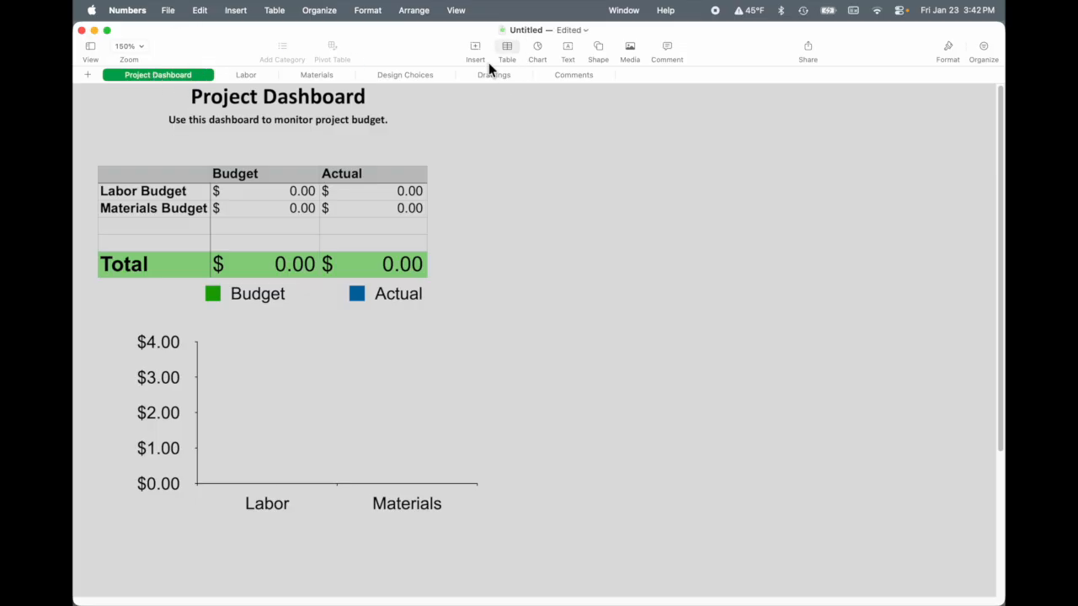
Save the spreadsheet as Sample Project in the Numbers iCloud folder.
{"action": "left_click", "coordinate": [169, 12]}
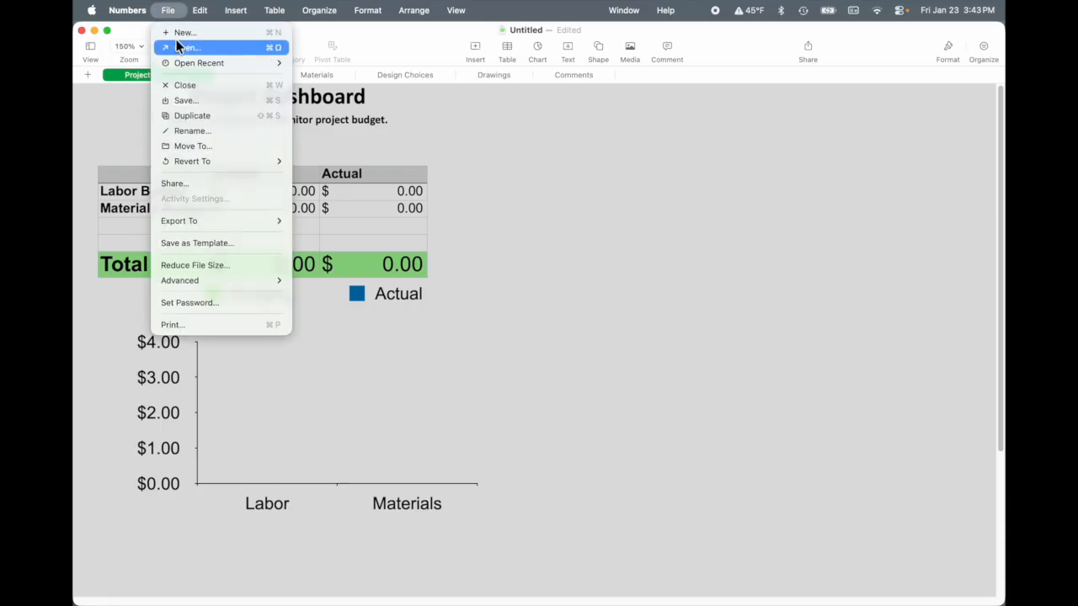
{"action": "left_click", "coordinate": [193, 102]}
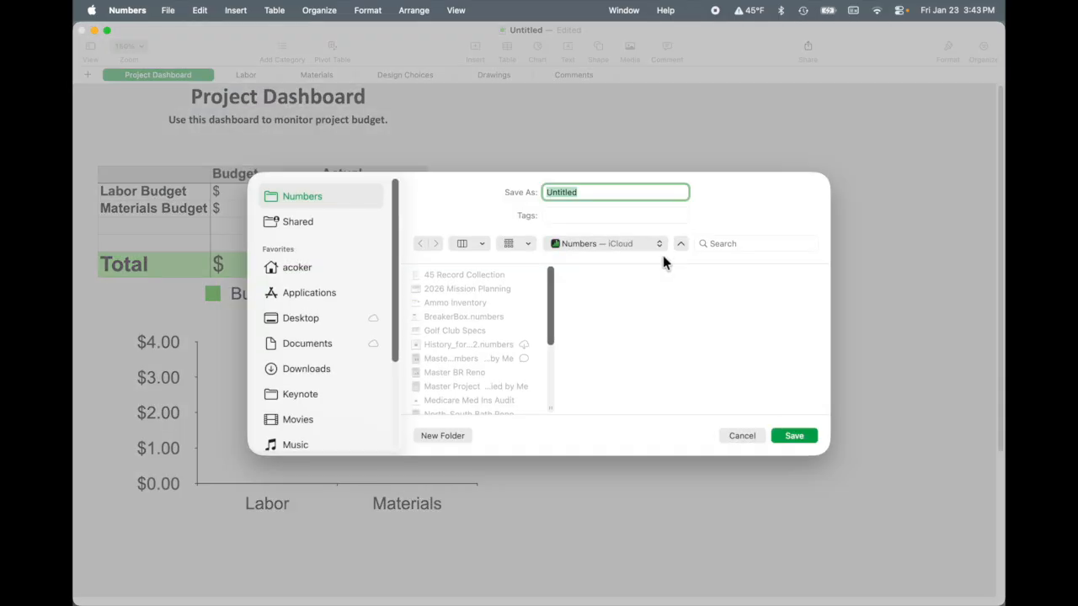
{"action": "type", "text": "Sample Project"}
{"action": "left_click", "coordinate": [793, 435]}
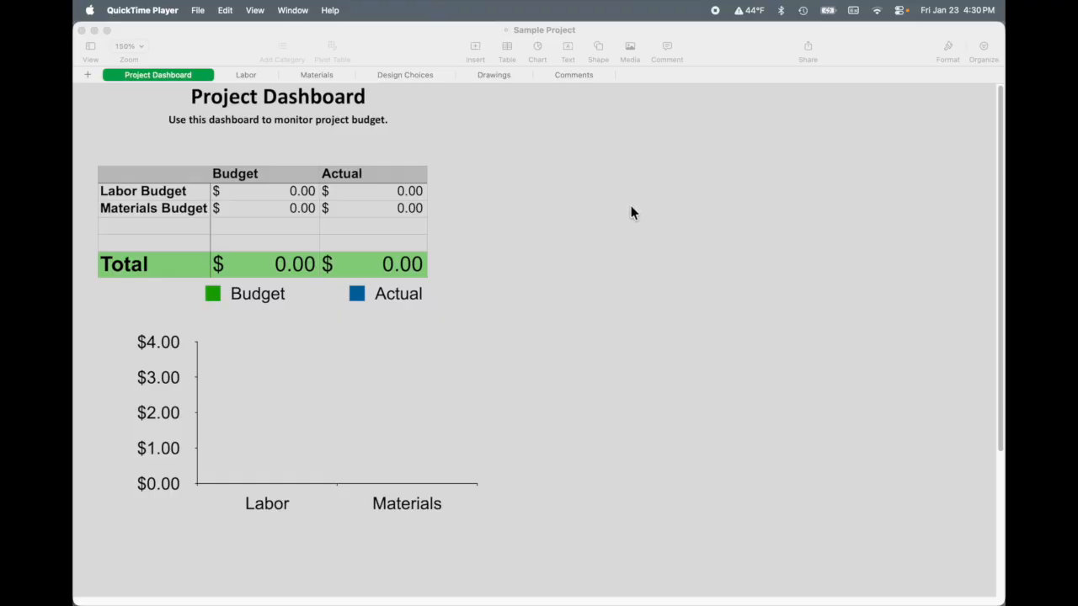
On the Labor sheet, enter estimated hours of 10 for General Contractor, 40 for Cabinet and 10 for Countertop.
{"action": "left_click", "coordinate": [249, 74]}
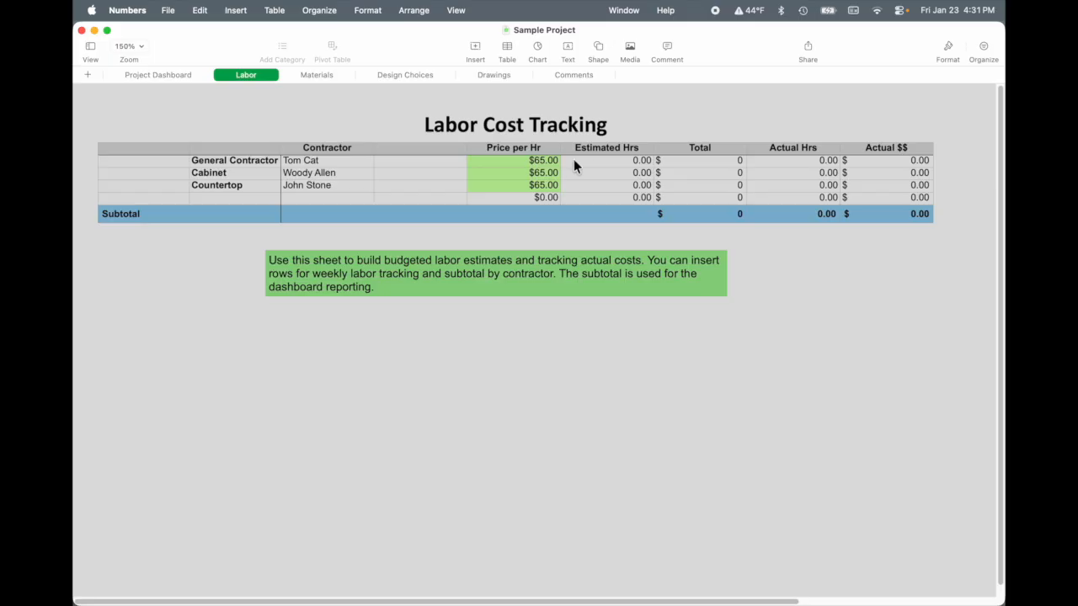
{"action": "left_click", "coordinate": [597, 162]}
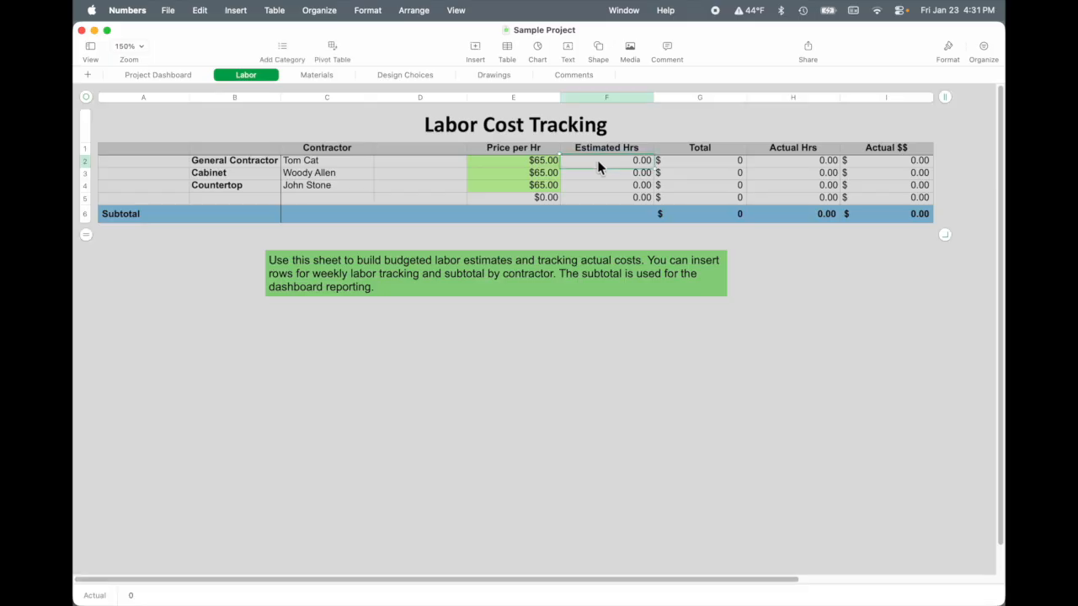
{"action": "type", "text": "10"}
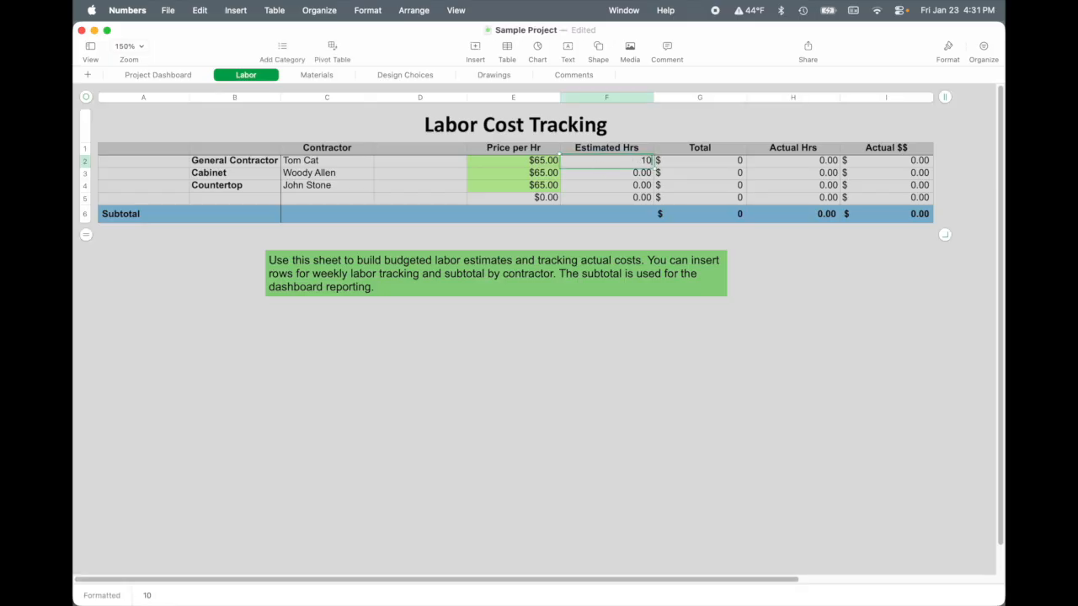
{"action": "key", "text": "Return"}
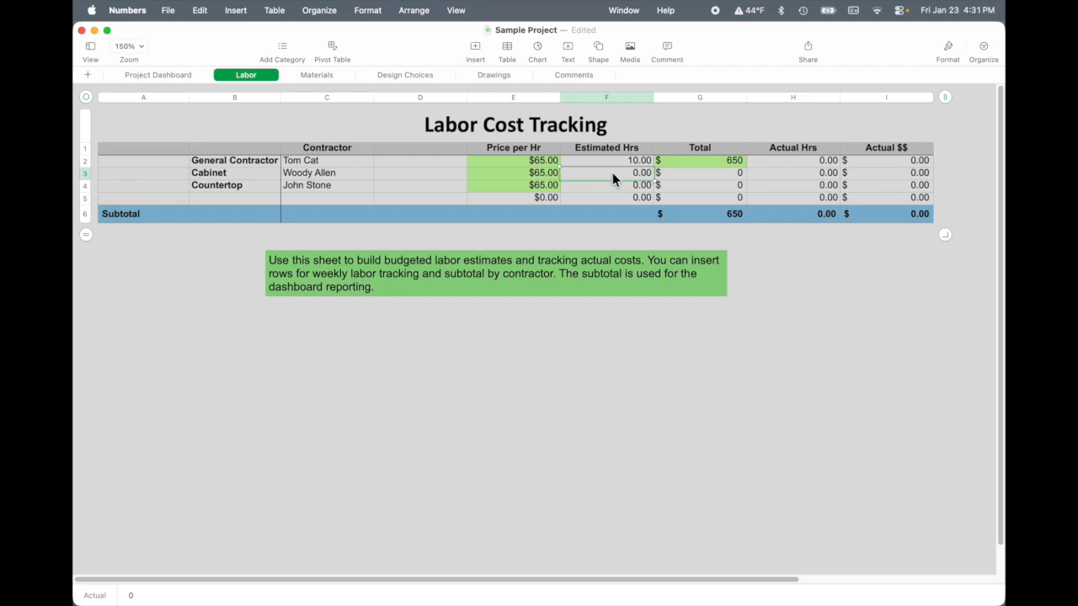
{"action": "type", "text": "40"}
{"action": "key", "text": "Return"}
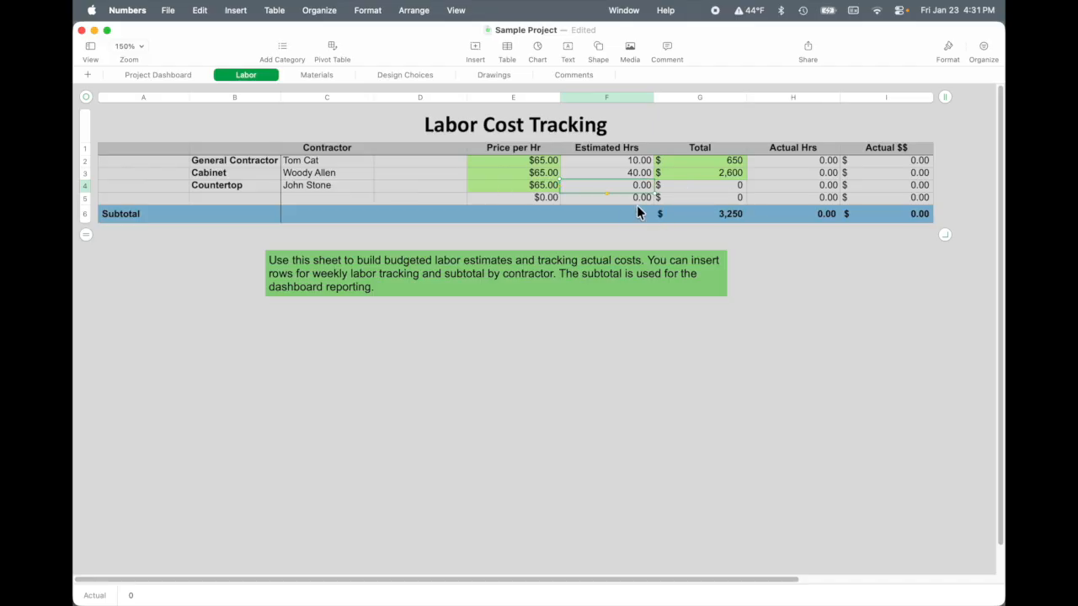
{"action": "type", "text": "10"}
{"action": "key", "text": "Return"}
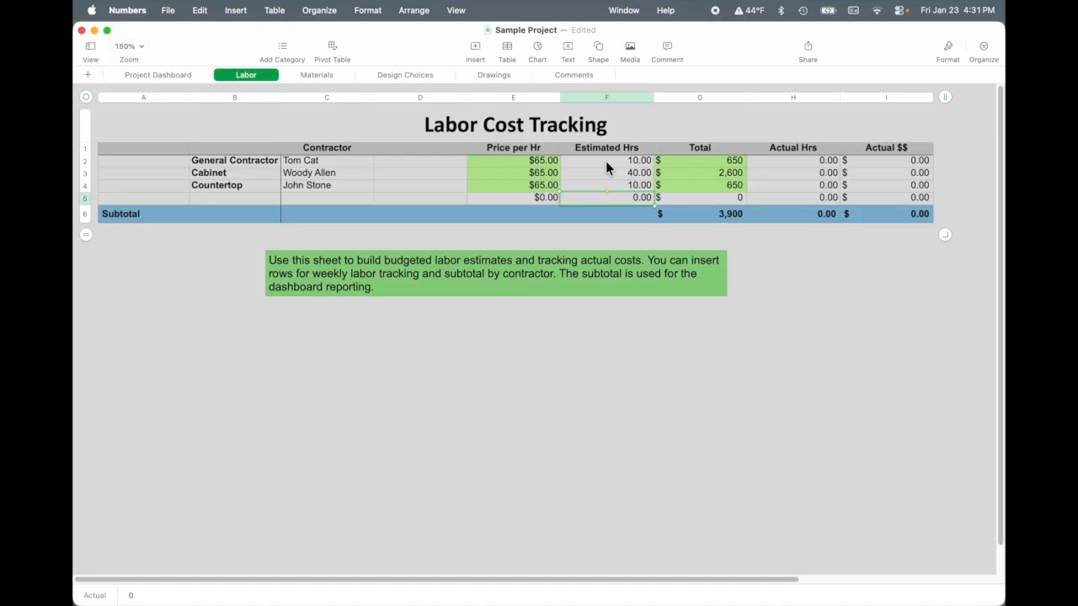
Set the General Contractor's estimated hours to 80 and check the labor budget on the Project Dashboard sheet.
{"action": "left_click", "coordinate": [633, 161]}
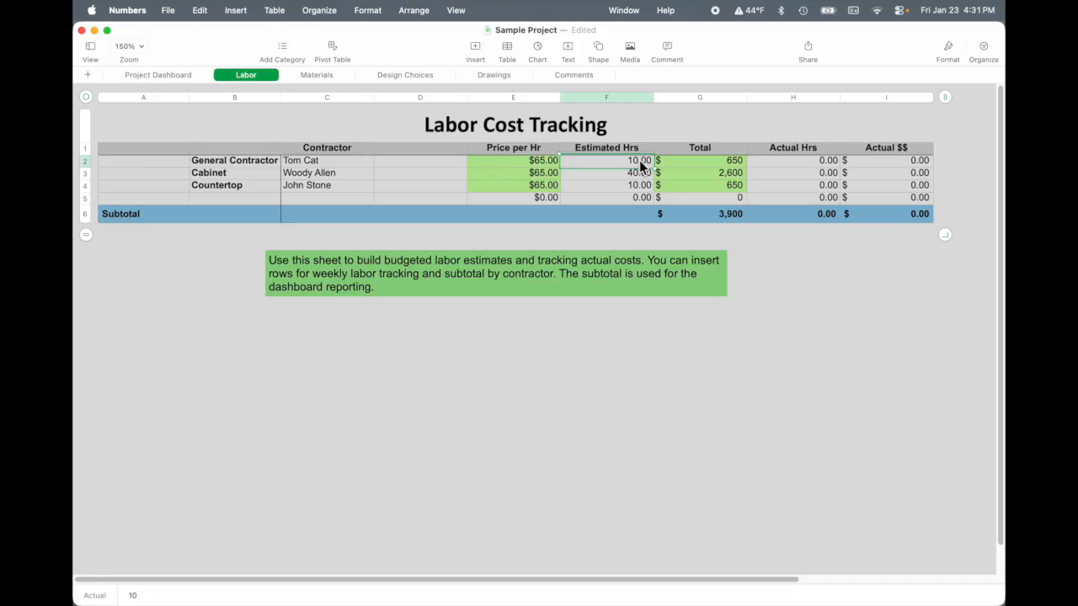
{"action": "type", "text": "80"}
{"action": "key", "text": "Return"}
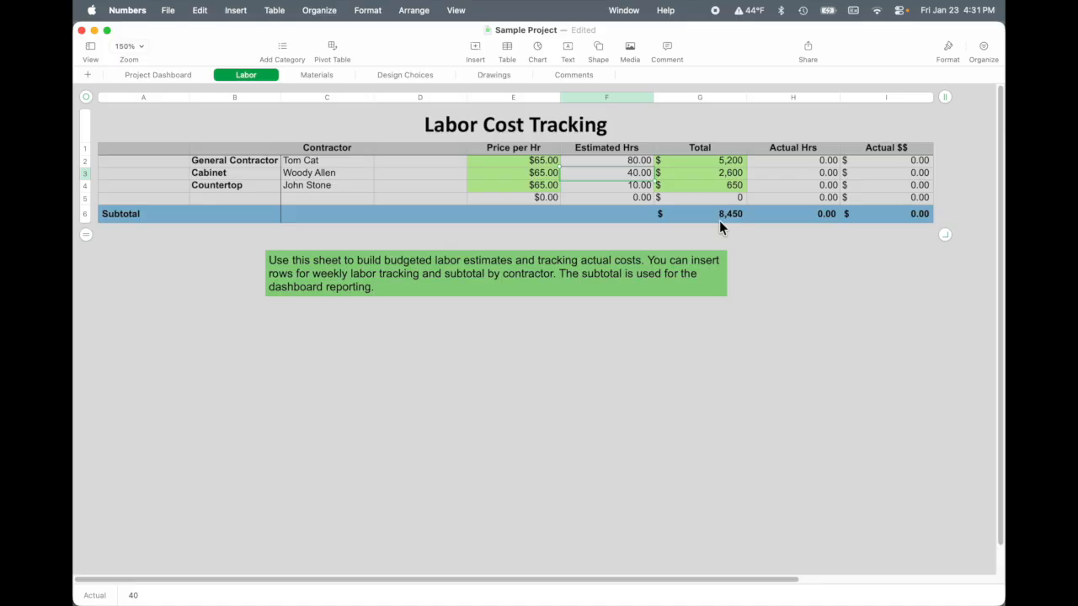
{"action": "left_click", "coordinate": [165, 74]}
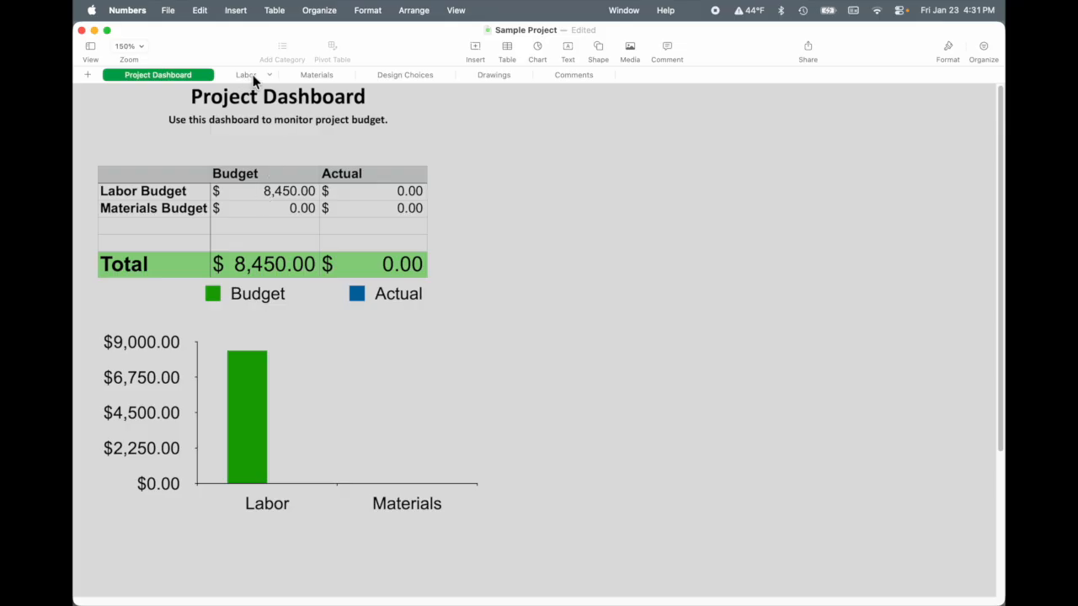
On the Materials sheet, give the first Floor/bath Tile row an estimated quantity of 450 and a unit price of 5.09.
{"action": "left_click", "coordinate": [305, 77]}
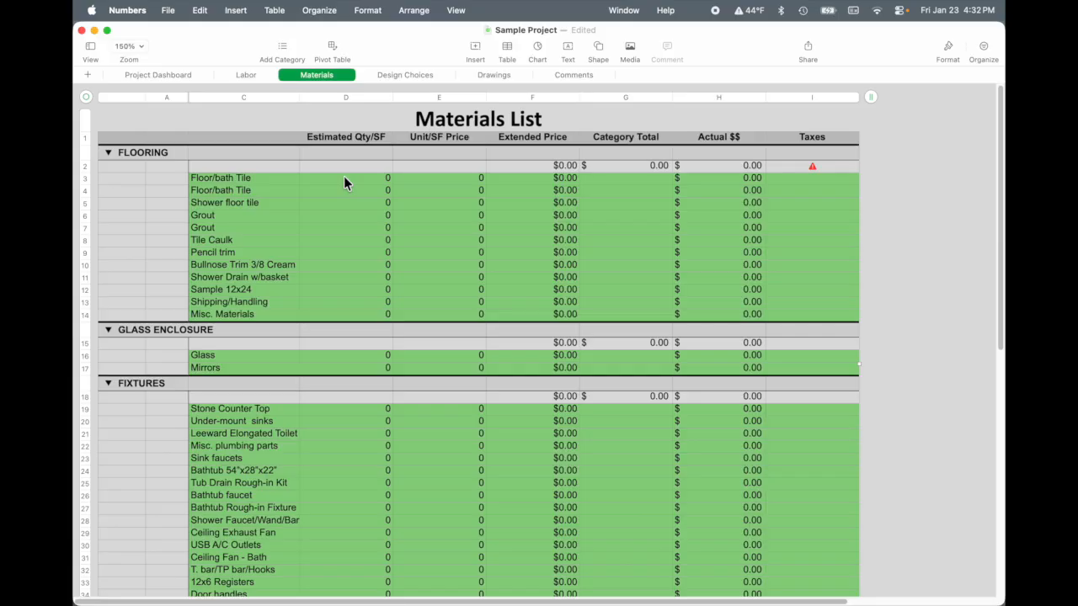
{"action": "left_click", "coordinate": [365, 184]}
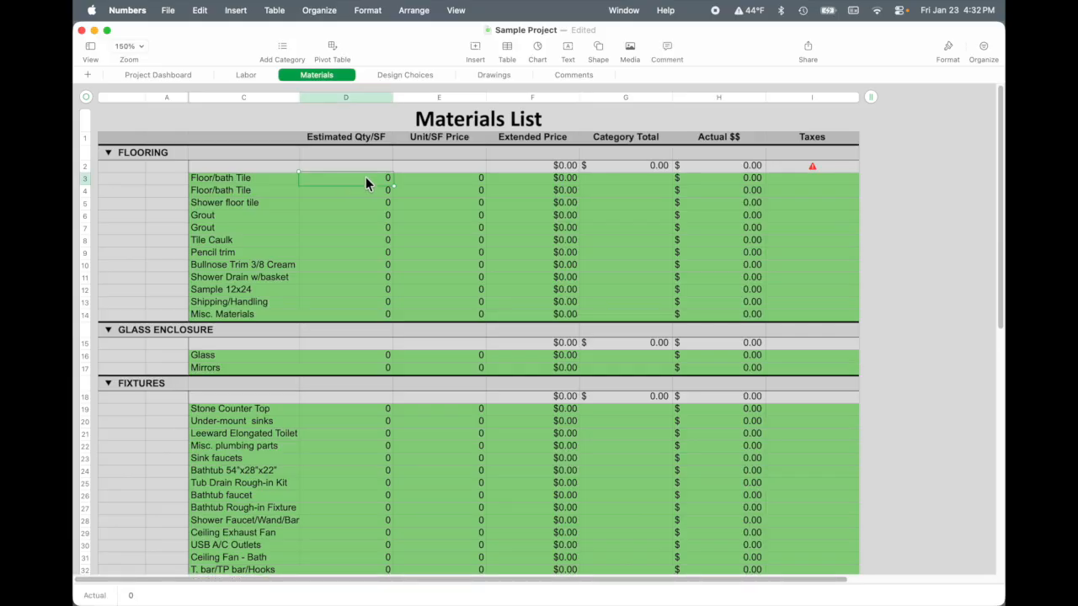
{"action": "type", "text": "450"}
{"action": "key", "text": "Tab"}
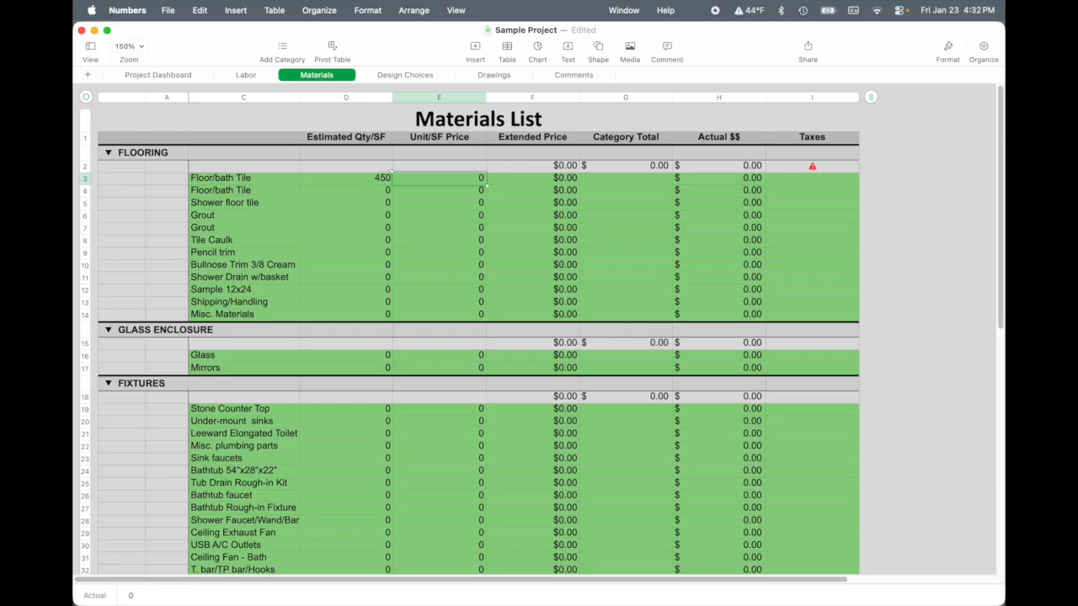
{"action": "type", "text": "5.09"}
{"action": "key", "text": "Return"}
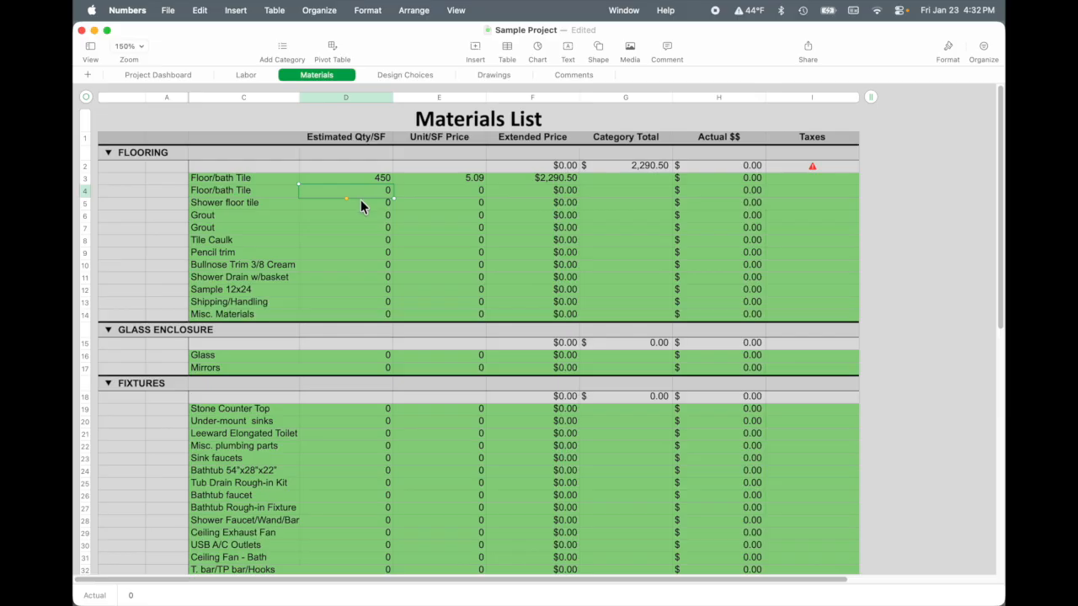
Rename the second Floor/bath Tile row as Mosaic Tile, with an estimated quantity of 75 and a unit price of 29.95.
{"action": "left_click", "coordinate": [269, 189]}
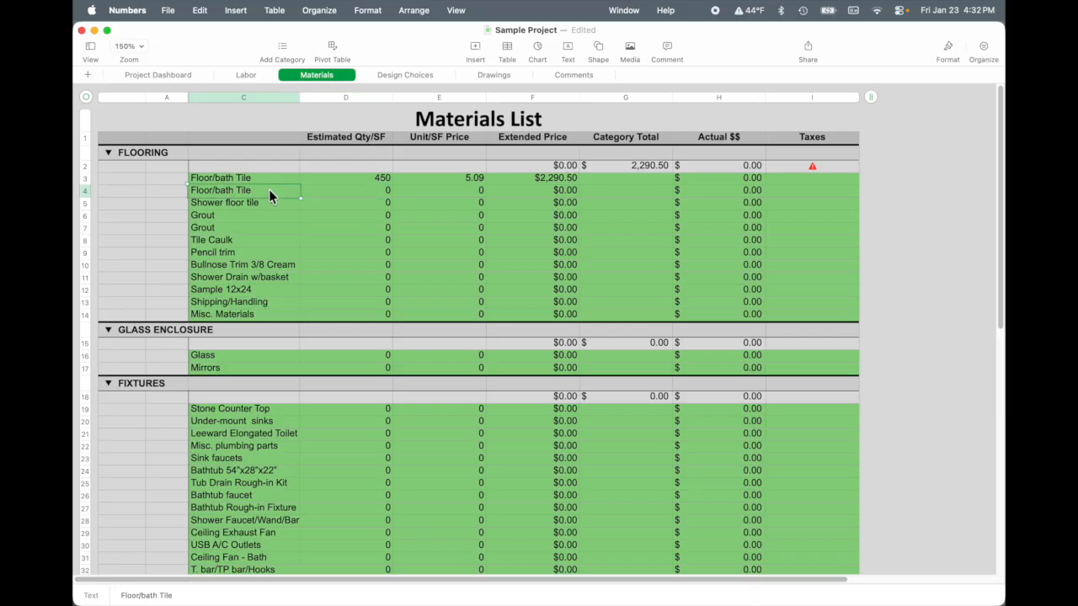
{"action": "type", "text": "Mosaic Tile"}
{"action": "key", "text": "Tab"}
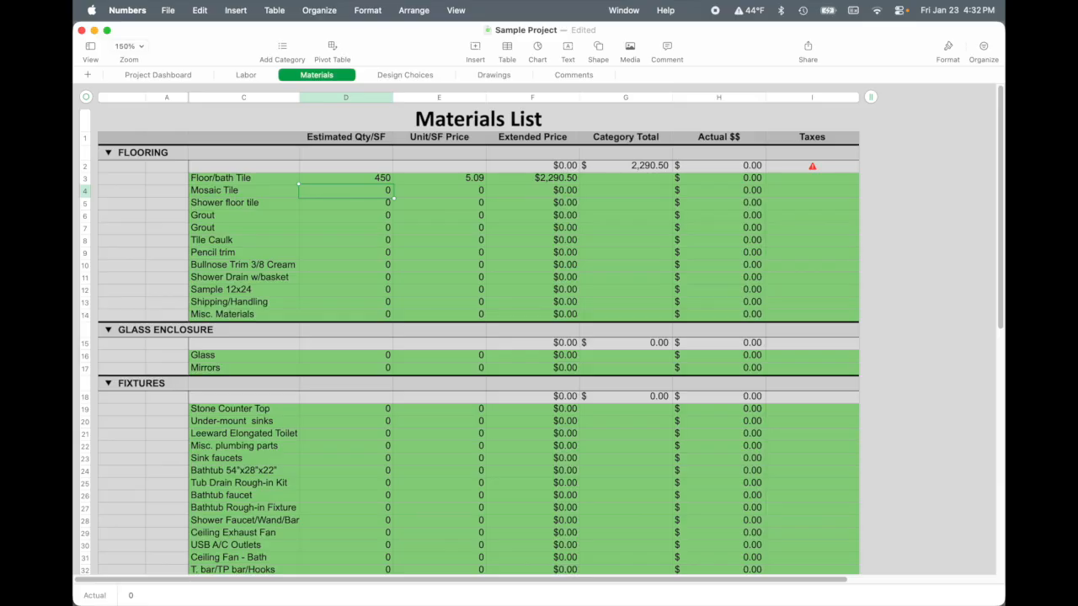
{"action": "type", "text": "75"}
{"action": "key", "text": "Tab"}
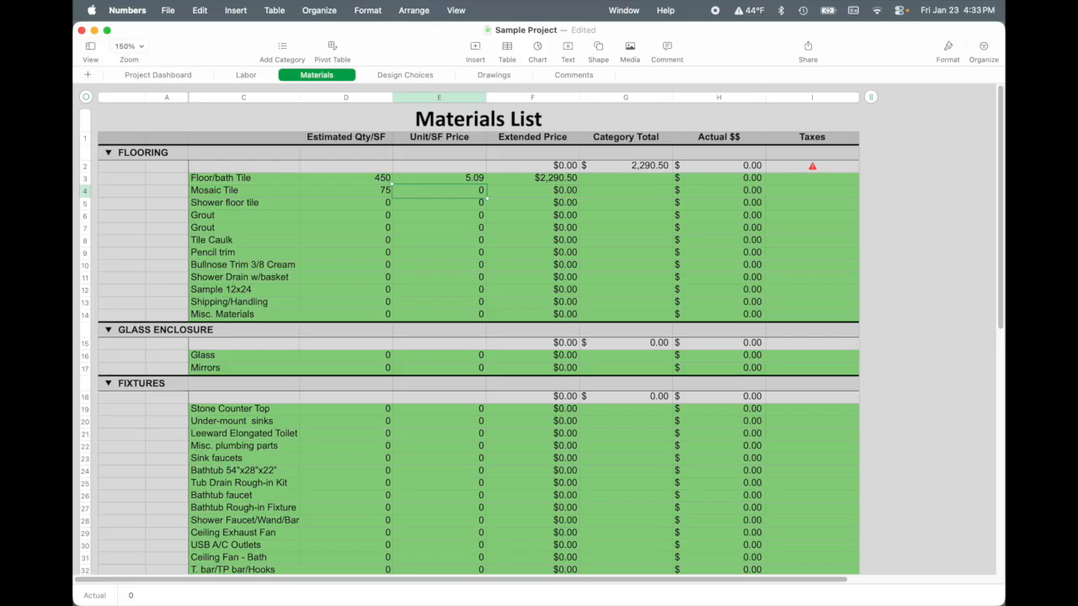
{"action": "type", "text": "29.95"}
{"action": "key", "text": "Tab"}
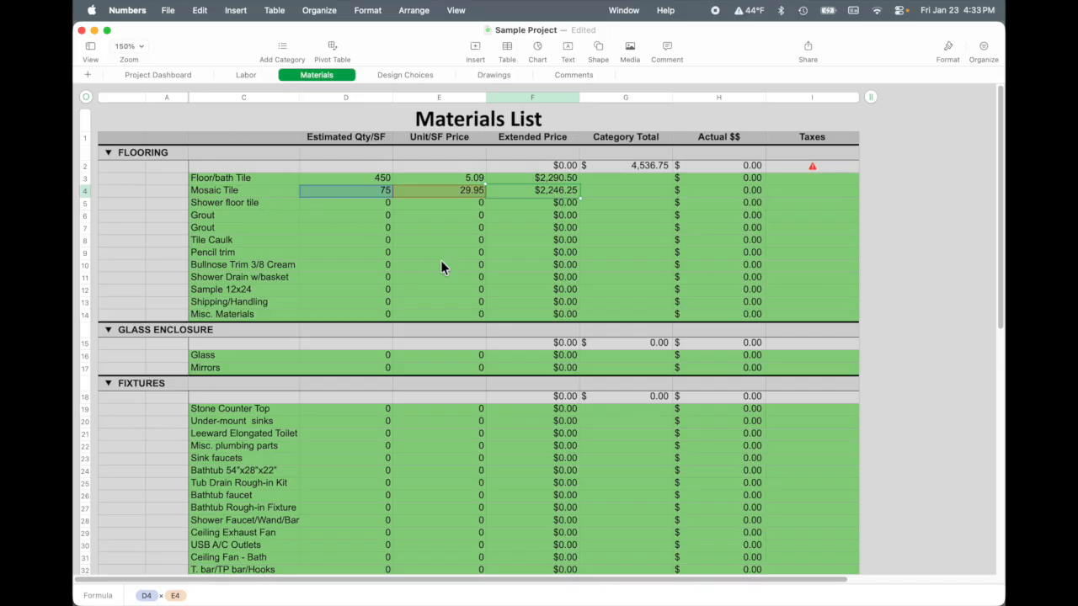
Rename the Mirrors row as Mirror 74x38, with an estimated quantity of 1 and a unit price of 899.
{"action": "left_click", "coordinate": [385, 368]}
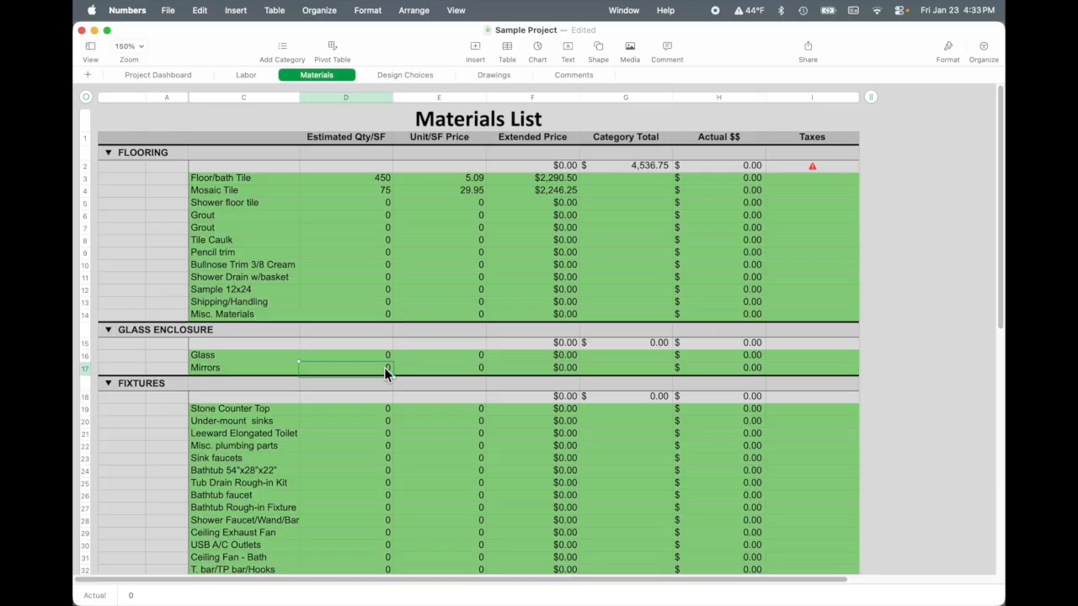
{"action": "type", "text": "1"}
{"action": "left_click", "coordinate": [267, 363]}
{"action": "double_click", "coordinate": [269, 363]}
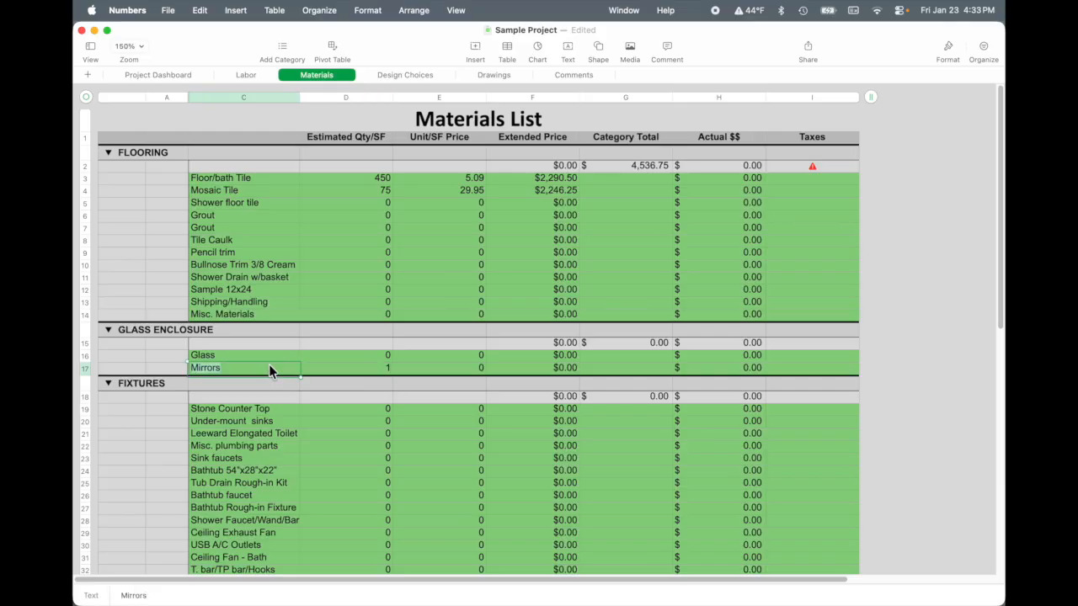
{"action": "key", "text": "Right"}
{"action": "key", "text": "BackSpace"}
{"action": "type", "text": "74x38"}
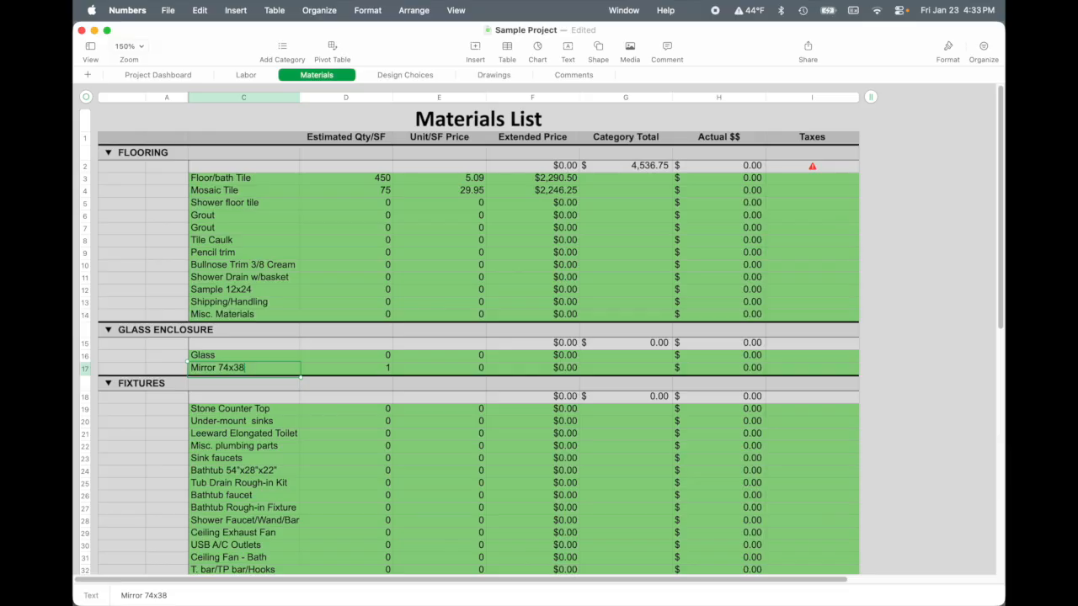
{"action": "key", "text": "Tab"}
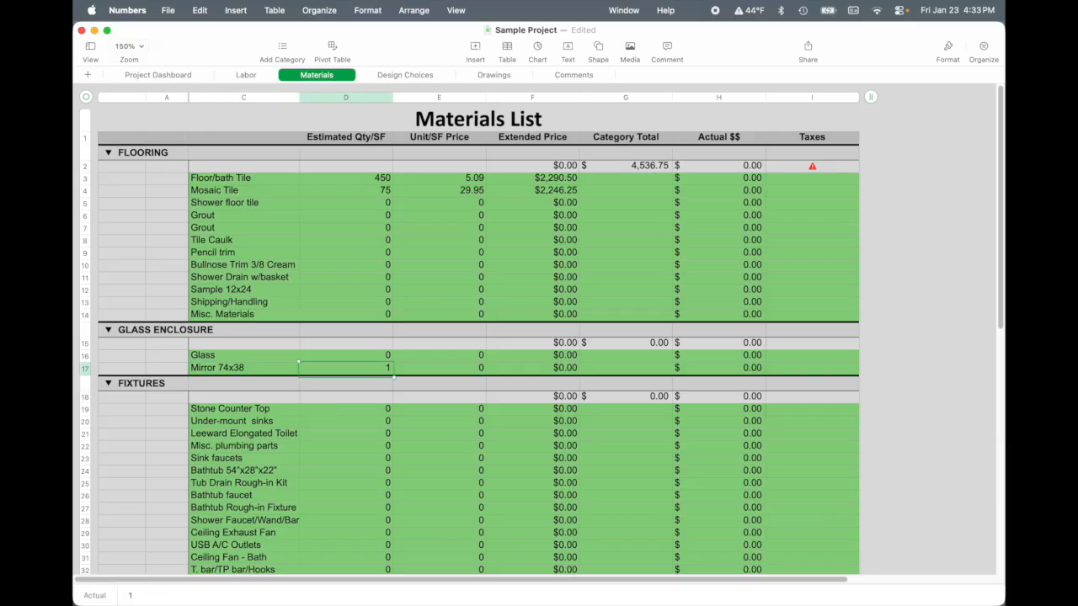
{"action": "key", "text": "Tab"}
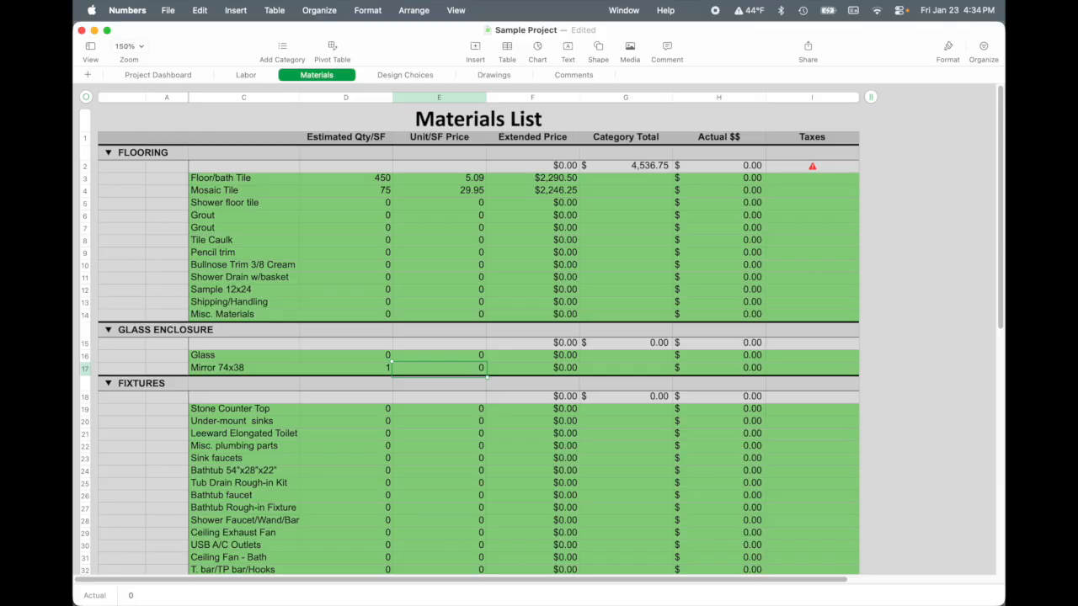
{"action": "type", "text": "899"}
{"action": "key", "text": "Tab"}
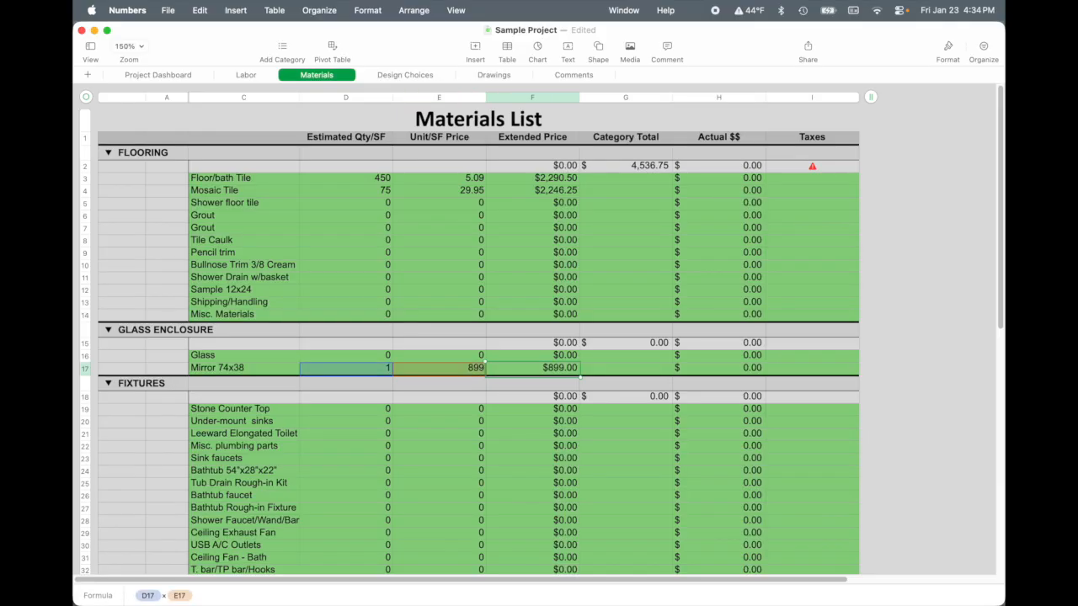
Give Stone Counter Top an estimated quantity of 1 and a unit price of 2900, and check the materials budget on the Project Dashboard sheet.
{"action": "left_click", "coordinate": [358, 413]}
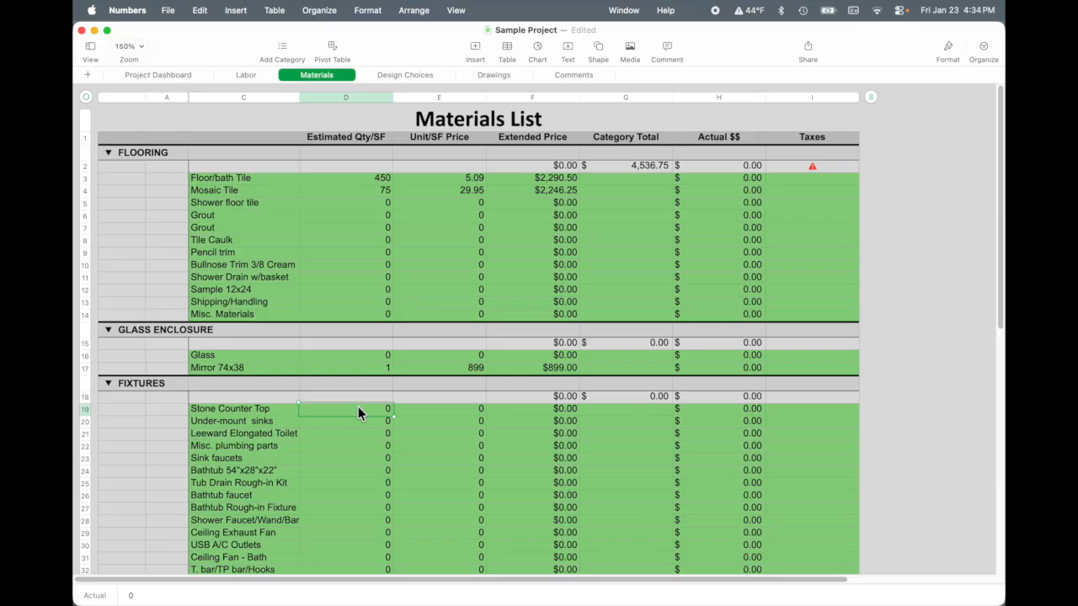
{"action": "type", "text": "1"}
{"action": "key", "text": "Tab"}
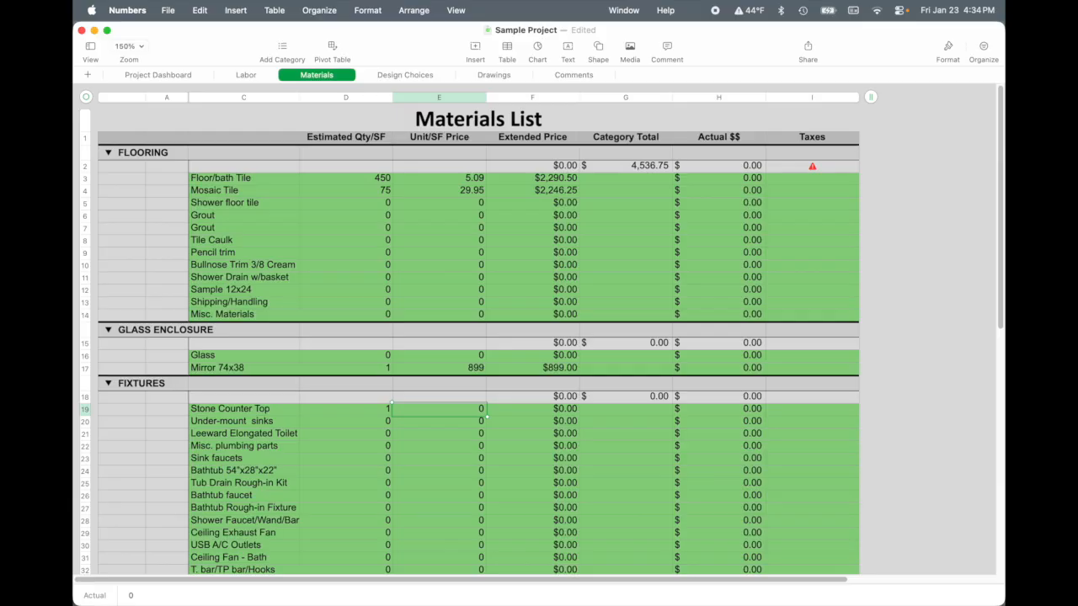
{"action": "type", "text": "2900"}
{"action": "key", "text": "Tab"}
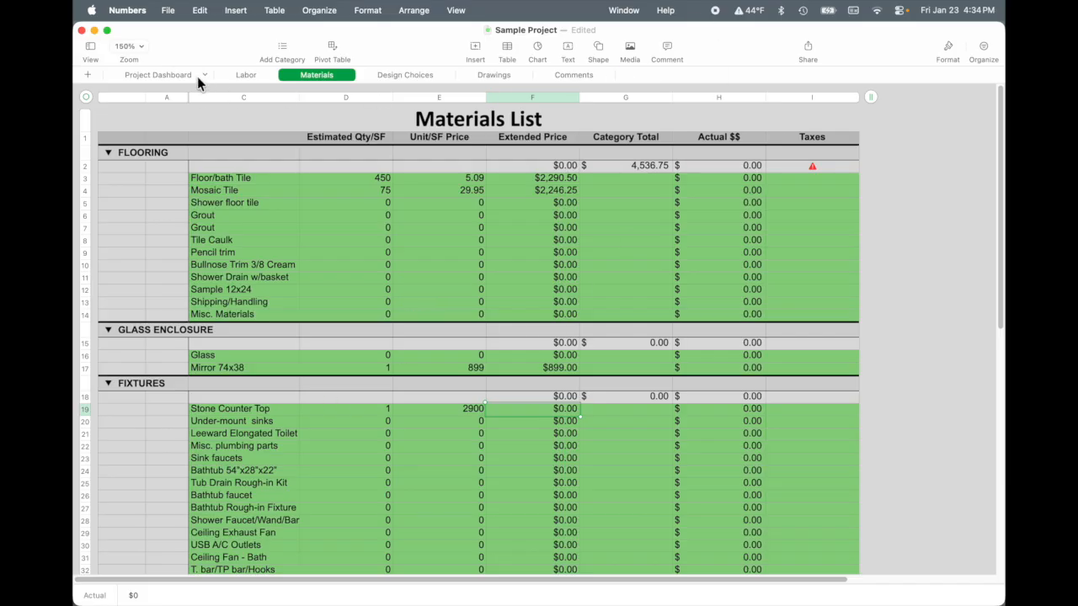
{"action": "left_click", "coordinate": [158, 74]}
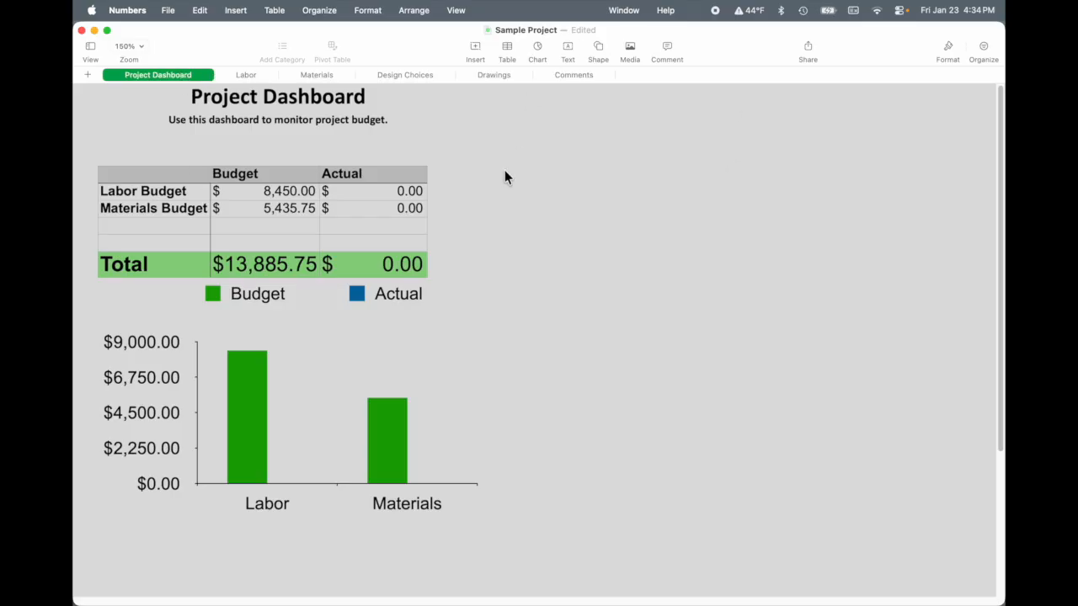
On the Labor sheet, insert two blank rows between the General Contractor and Cabinet rows.
{"action": "left_click", "coordinate": [419, 75]}
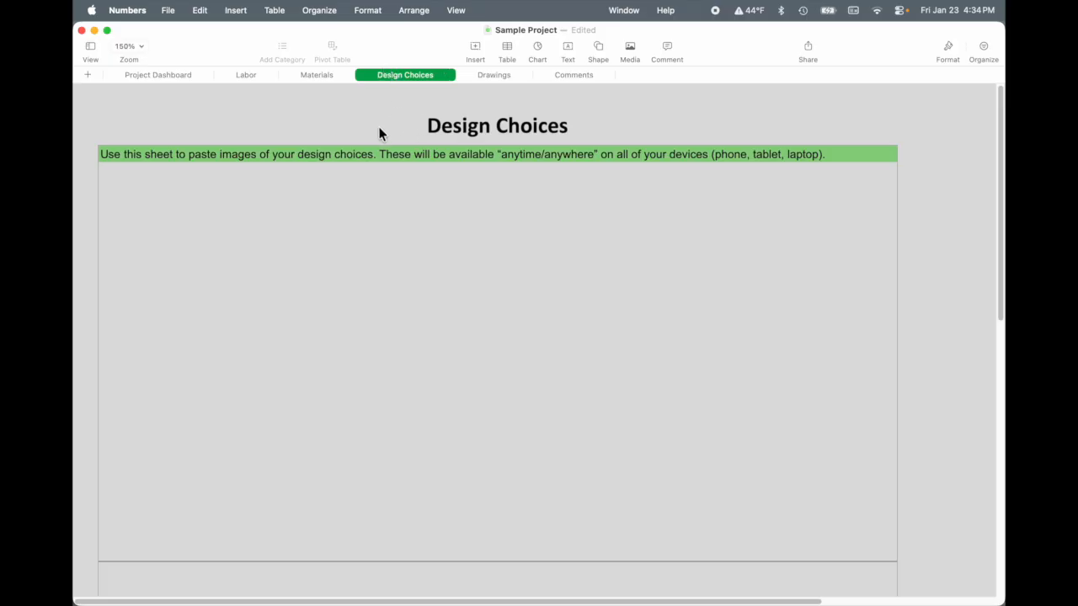
{"action": "left_click", "coordinate": [246, 75]}
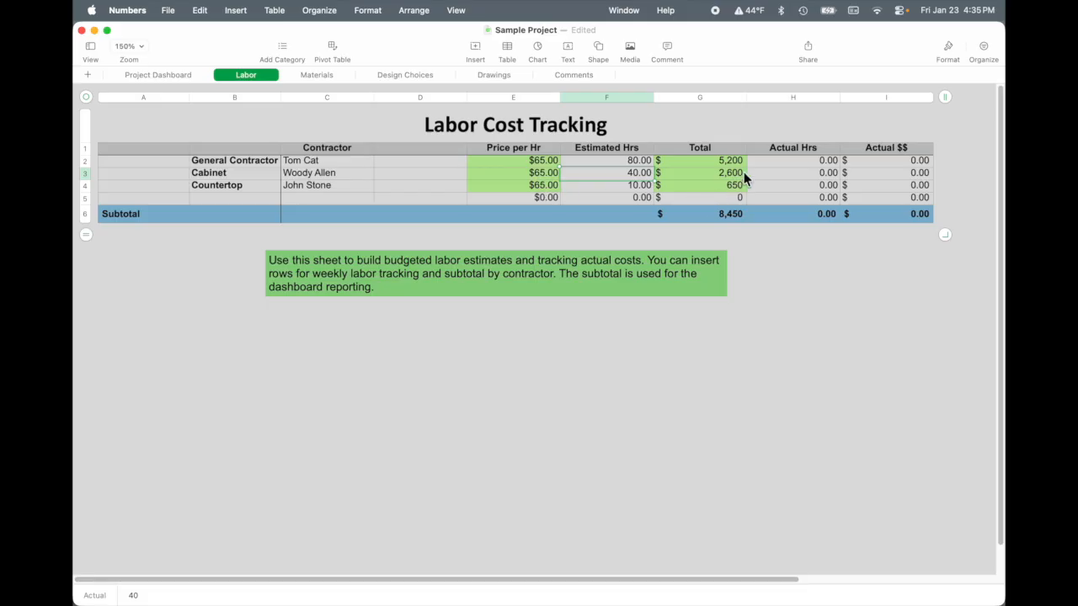
{"action": "left_click", "coordinate": [806, 161]}
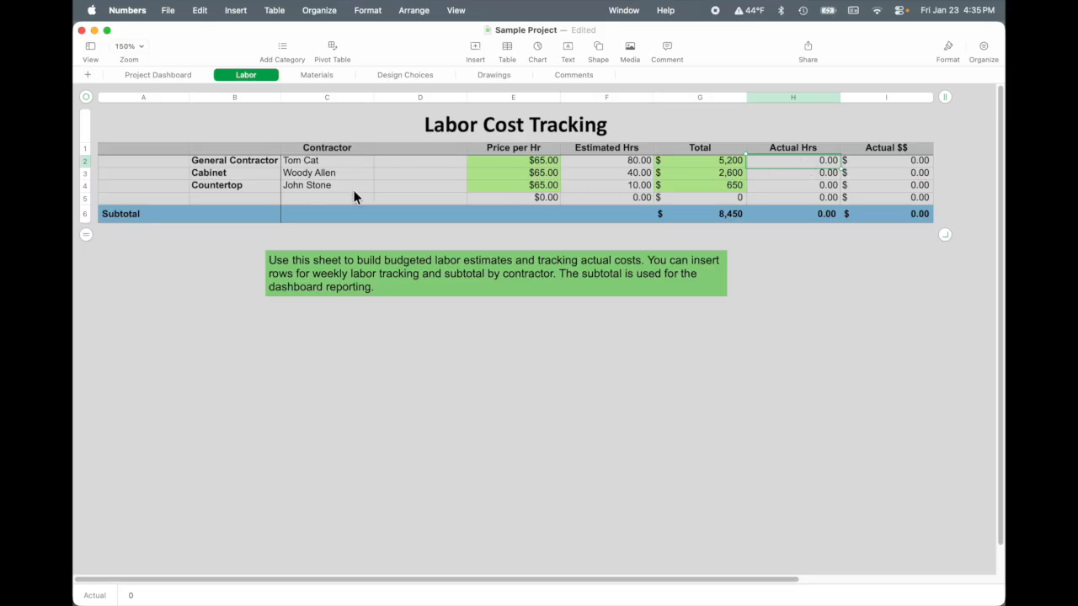
{"action": "left_click", "coordinate": [360, 161]}
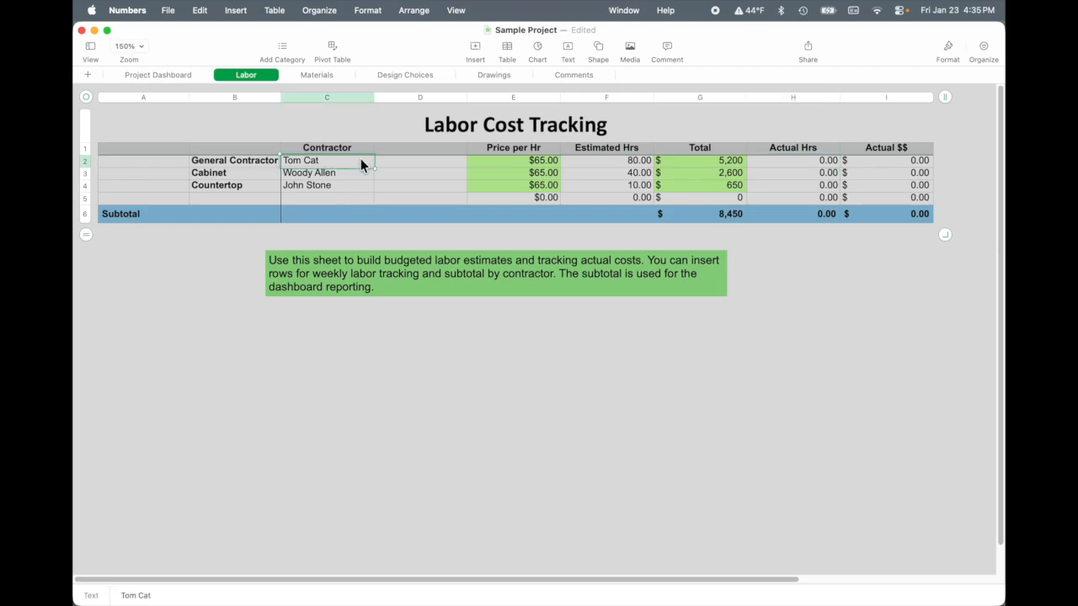
{"action": "key", "text": "Down"}
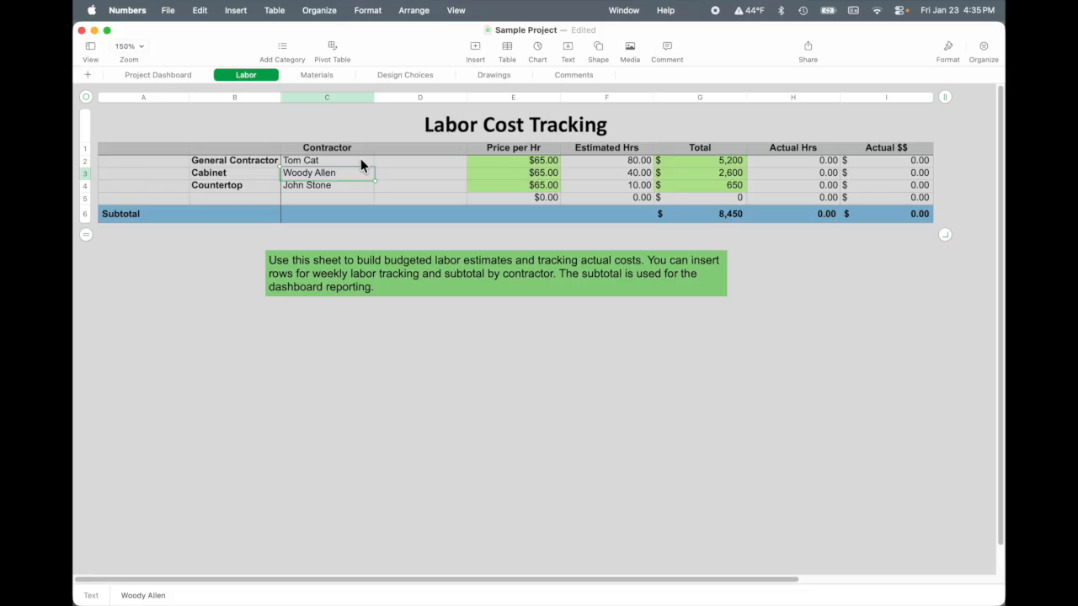
{"action": "right_click", "coordinate": [88, 175]}
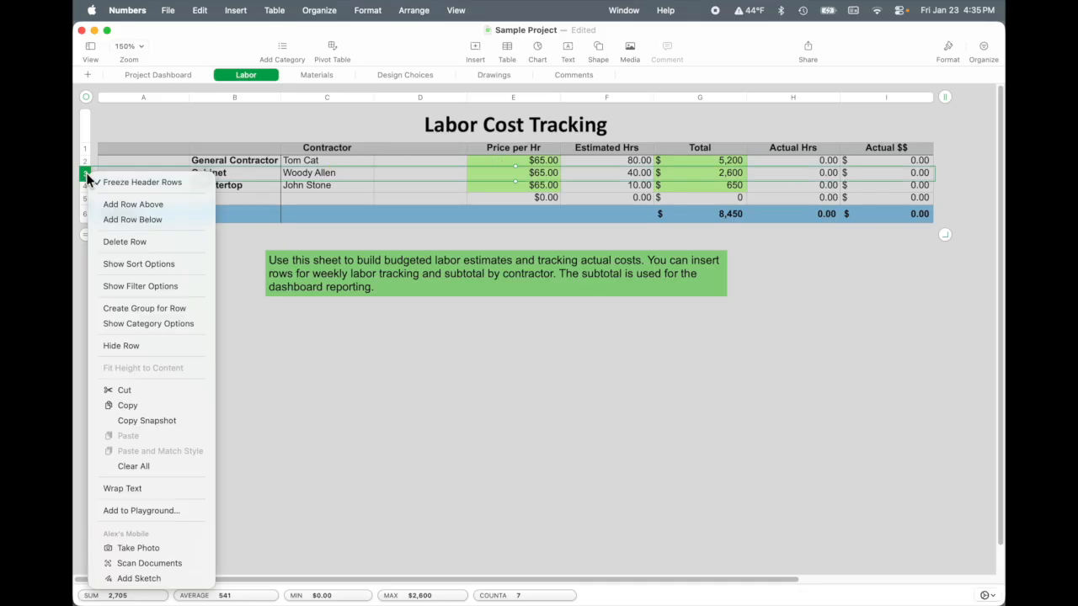
{"action": "left_click", "coordinate": [120, 204]}
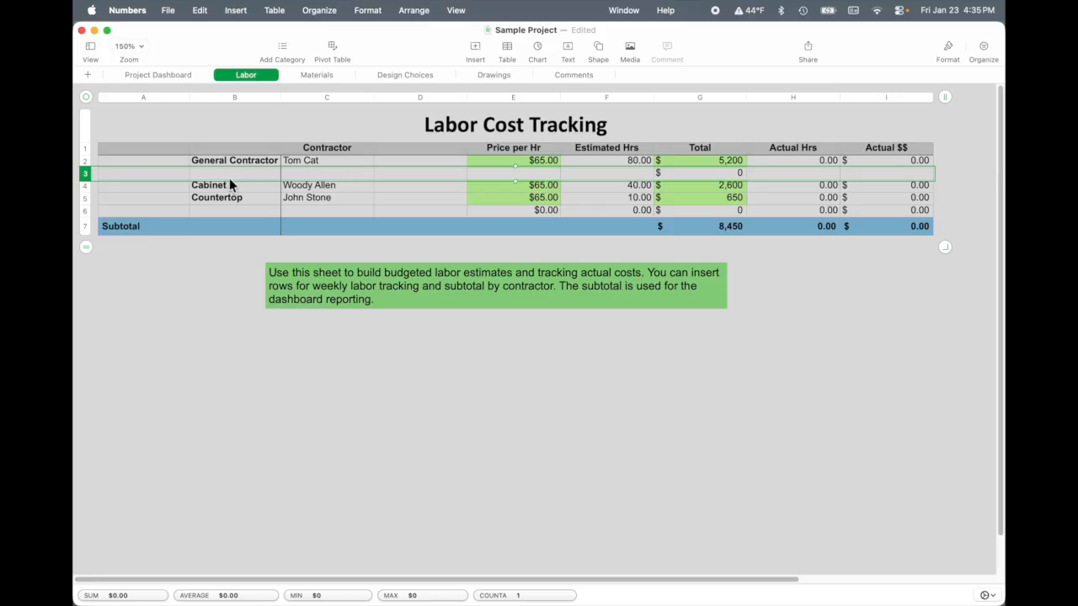
{"action": "left_click", "coordinate": [88, 175]}
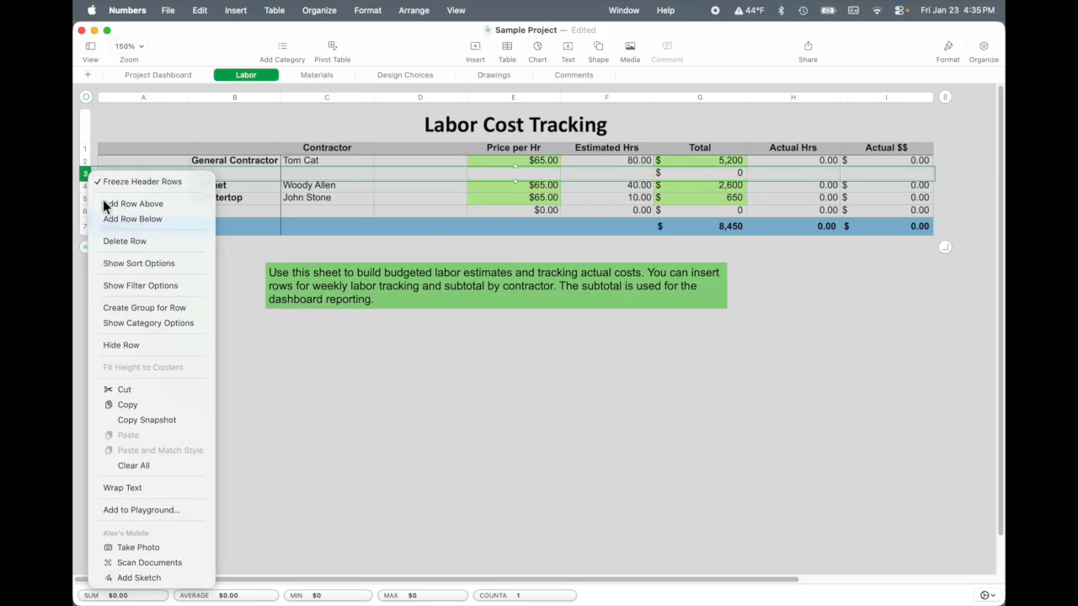
{"action": "left_click", "coordinate": [106, 205]}
Label the two blank rows under General Contractor as Week1 and Week2 in the Contractor column.
{"action": "left_click", "coordinate": [327, 175]}
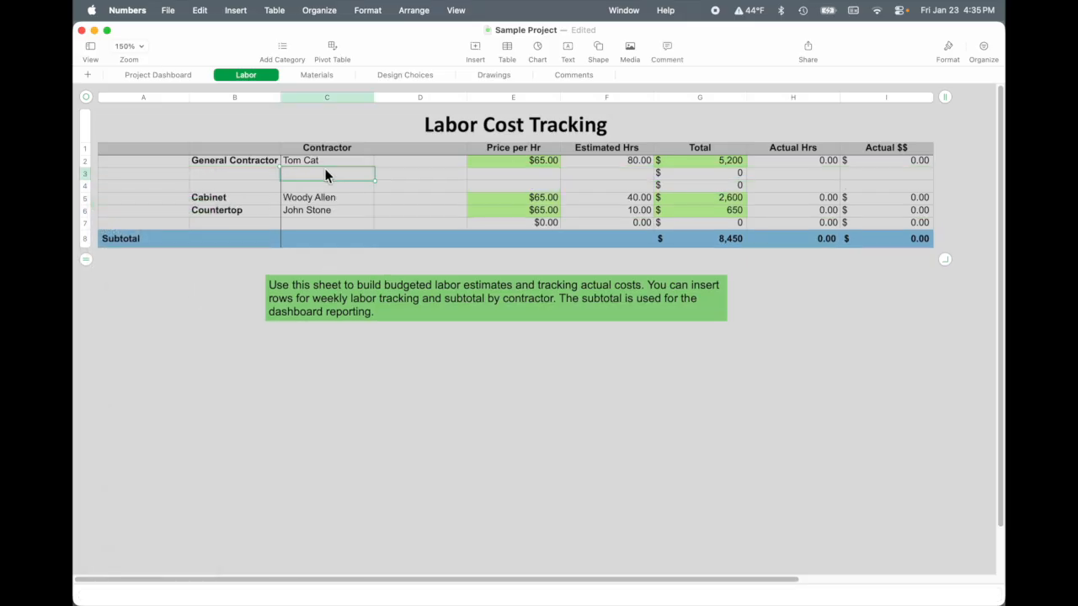
{"action": "type", "text": "week1"}
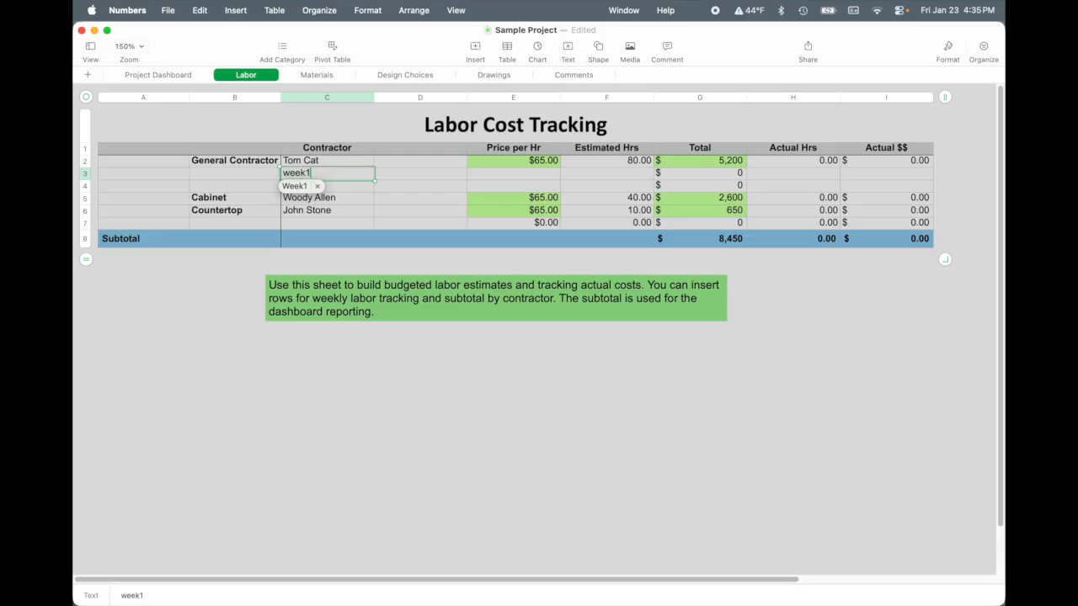
{"action": "key", "text": "Return"}
{"action": "type", "text": "We"}
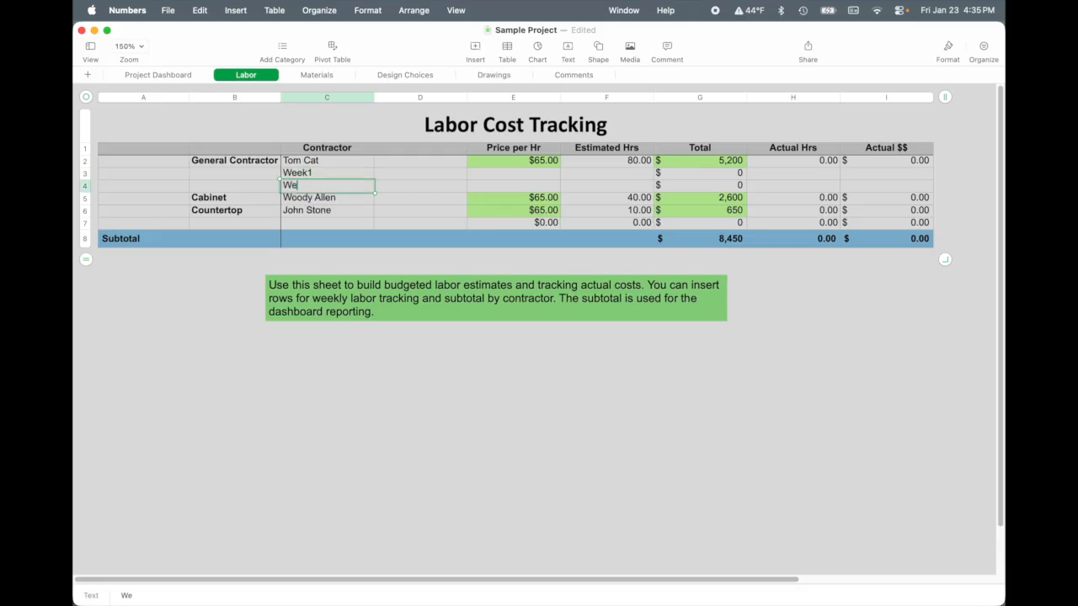
{"action": "type", "text": "ek2"}
{"action": "key", "text": "Tab"}
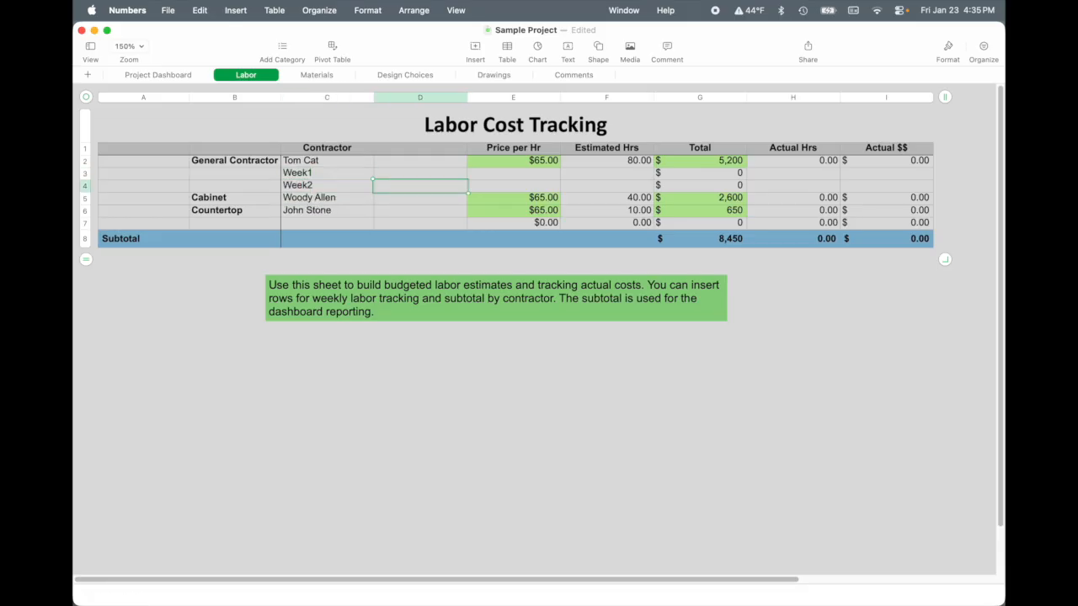
Enter 40 estimated hours for both Week1 and Week2, and clear the estimated hours in the General Contractor row.
{"action": "key", "text": "Tab"}
{"action": "key", "text": "Tab"}
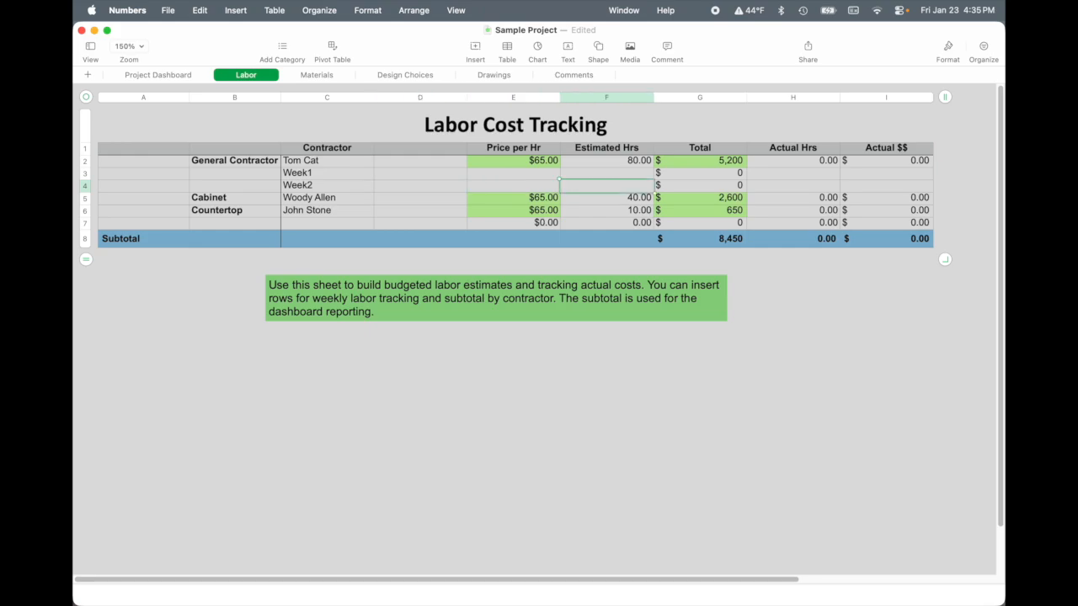
{"action": "key", "text": "Up"}
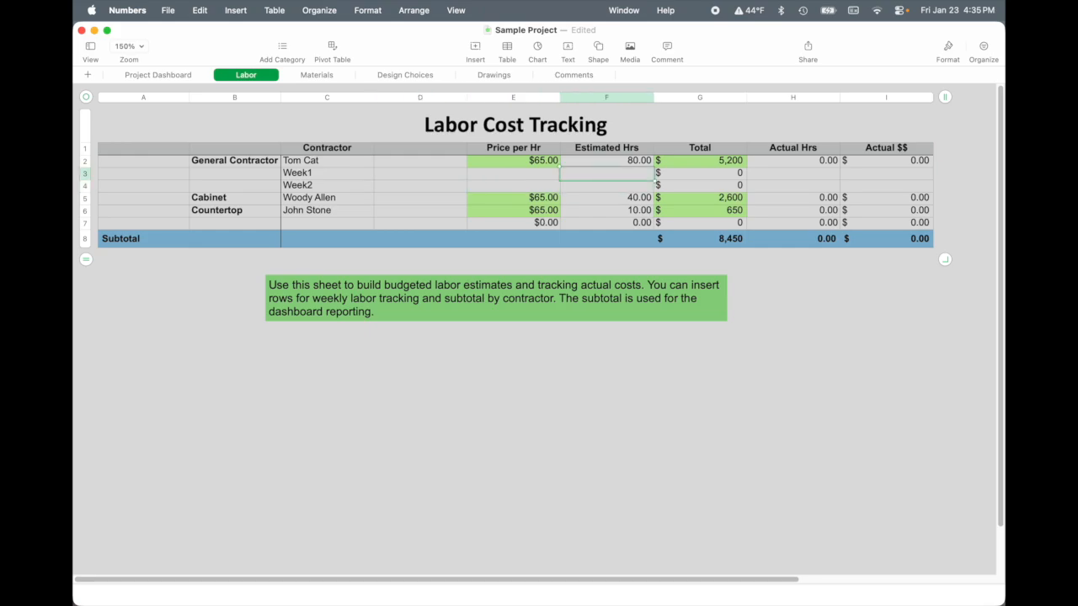
{"action": "type", "text": "40"}
{"action": "key", "text": "Return"}
{"action": "type", "text": "40"}
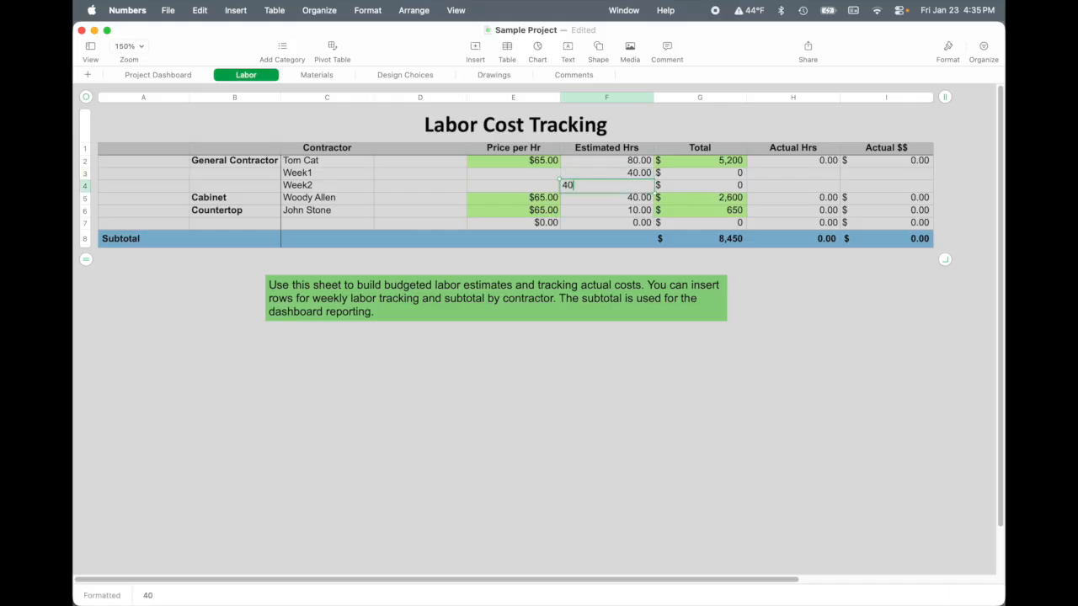
{"action": "key", "text": "Up"}
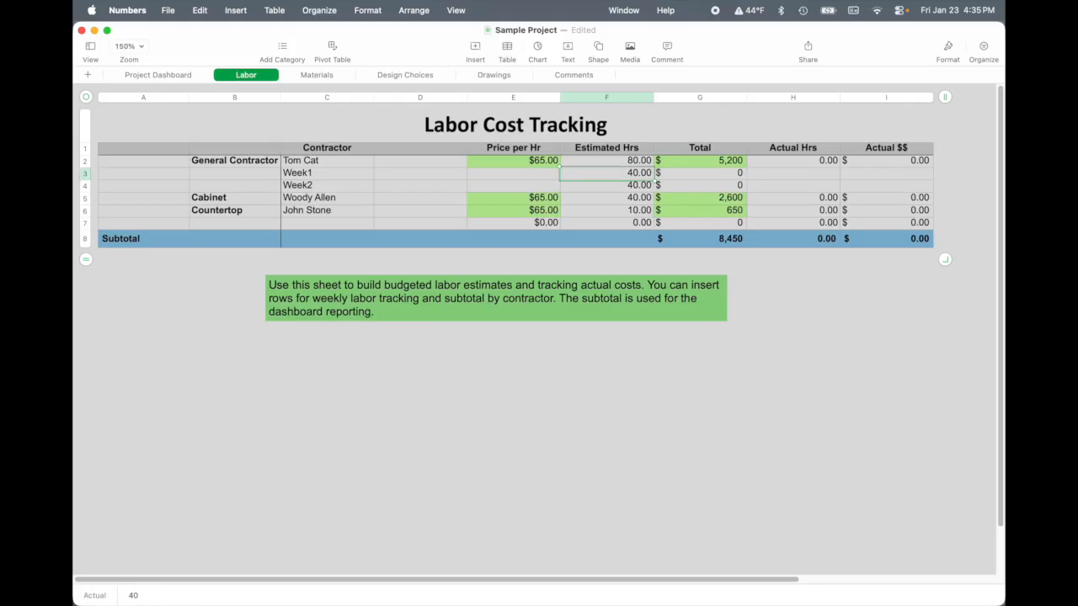
{"action": "left_click", "coordinate": [644, 164]}
{"action": "key", "text": "BackSpace"}
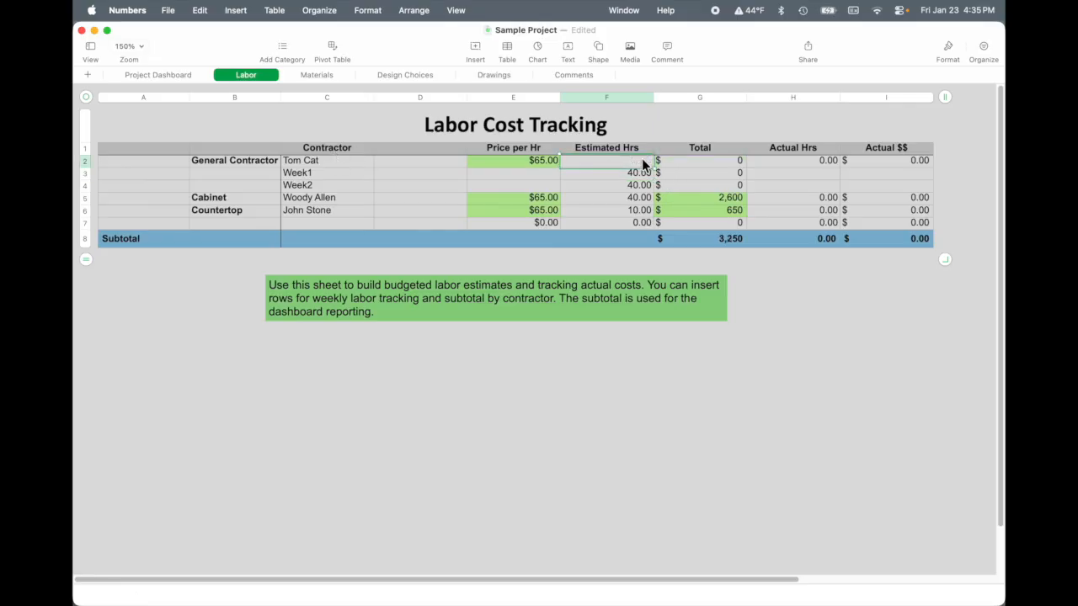
Set the Week1 total to a formula multiplying its estimated hours (F3) by the General Contractor's price per hour.
{"action": "left_click", "coordinate": [715, 172]}
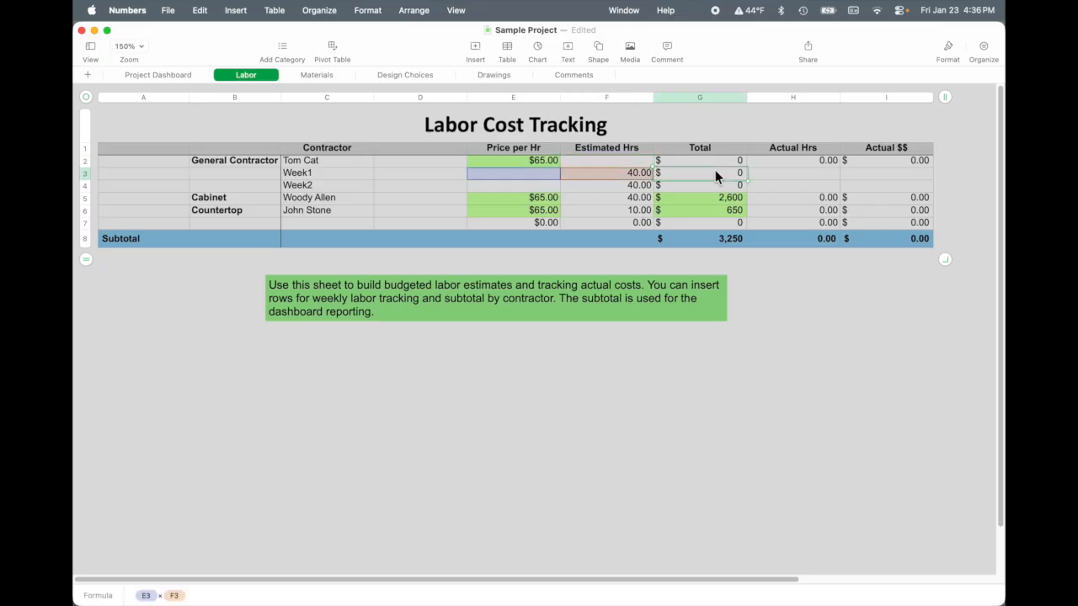
{"action": "key", "text": "equal"}
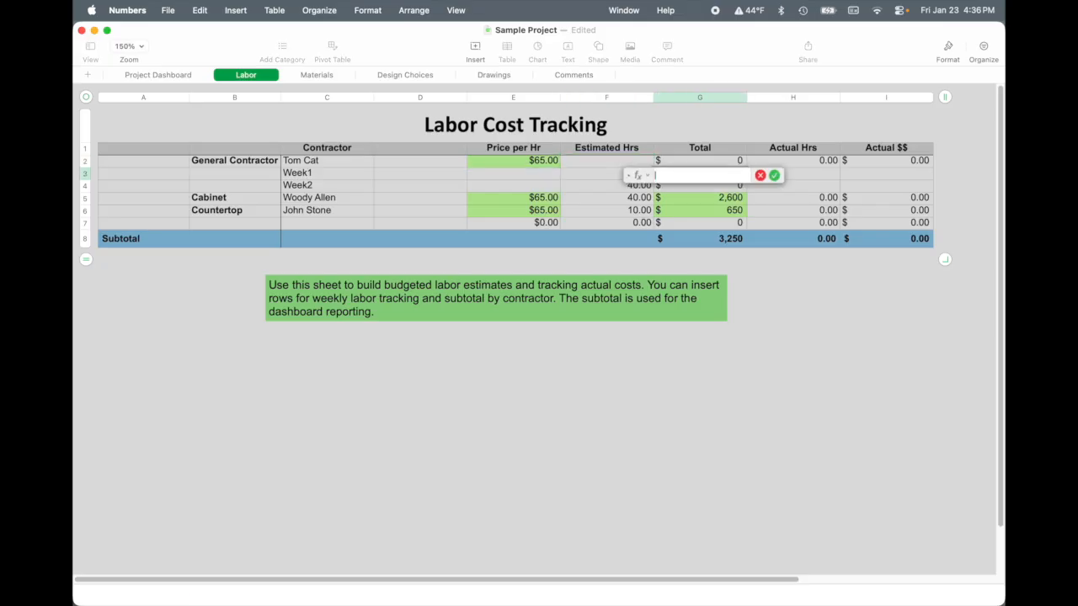
{"action": "left_click", "coordinate": [575, 175]}
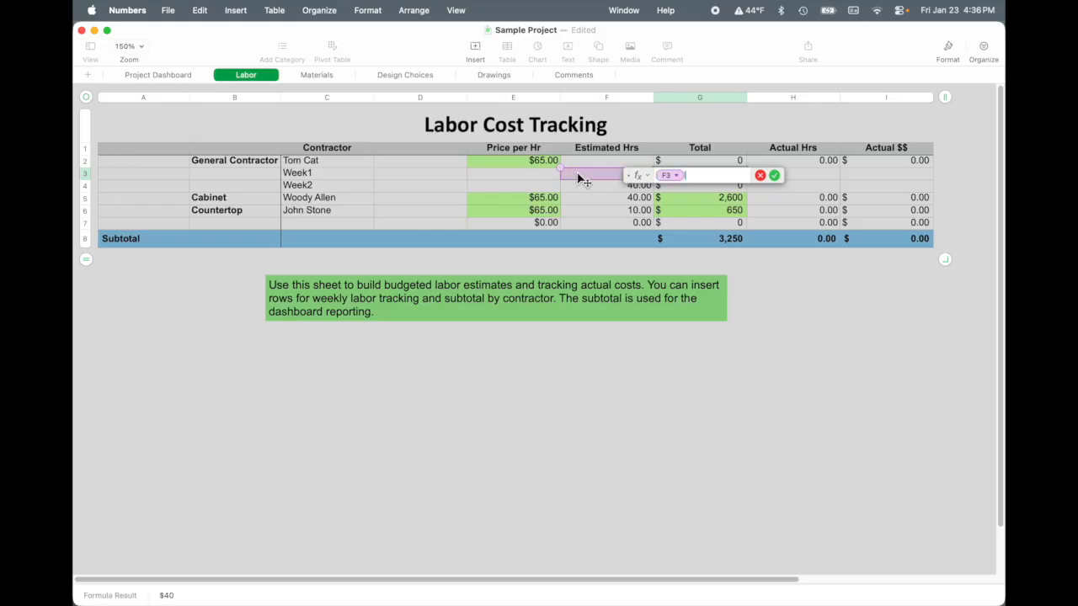
{"action": "type", "text": "*"}
{"action": "left_click", "coordinate": [528, 159]}
{"action": "key", "text": "Return"}
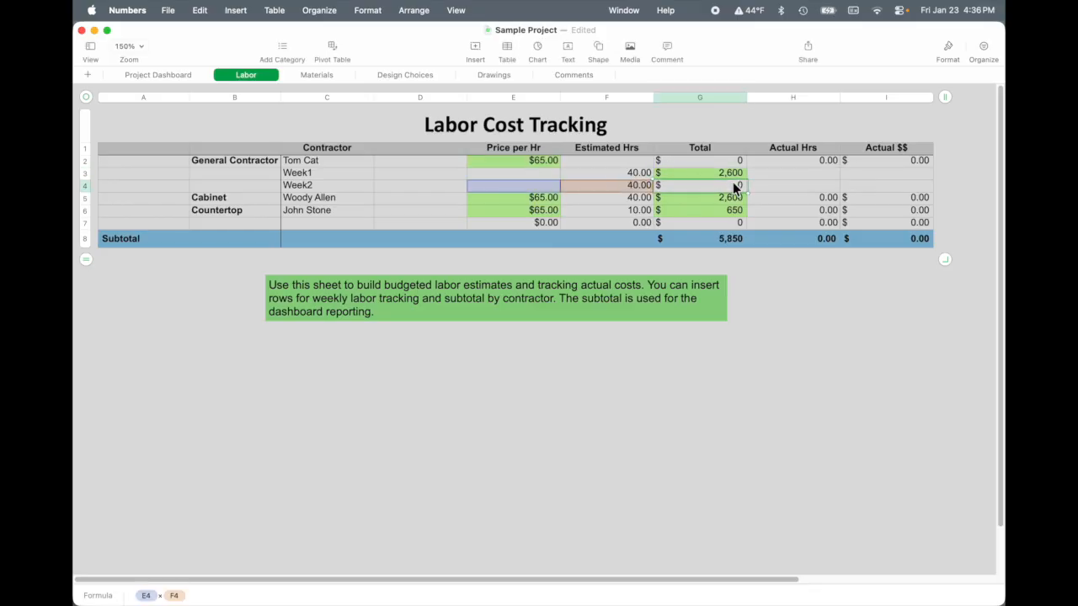
Set the Week2 total to a formula multiplying its estimated hours (F4) by the General Contractor's price per hour.
{"action": "key", "text": "="}
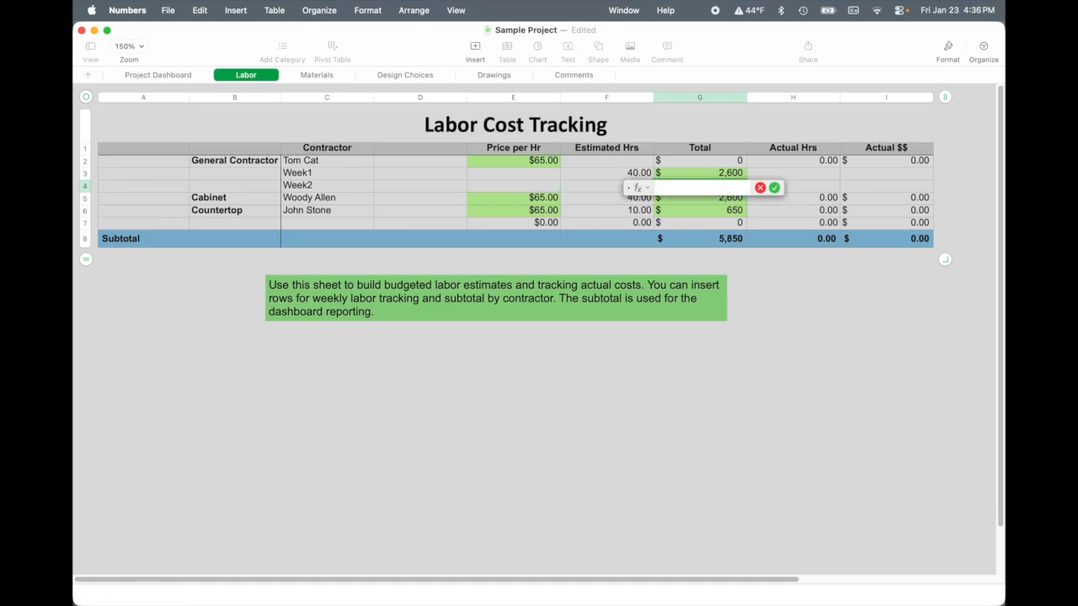
{"action": "left_click", "coordinate": [597, 188]}
{"action": "type", "text": "*"}
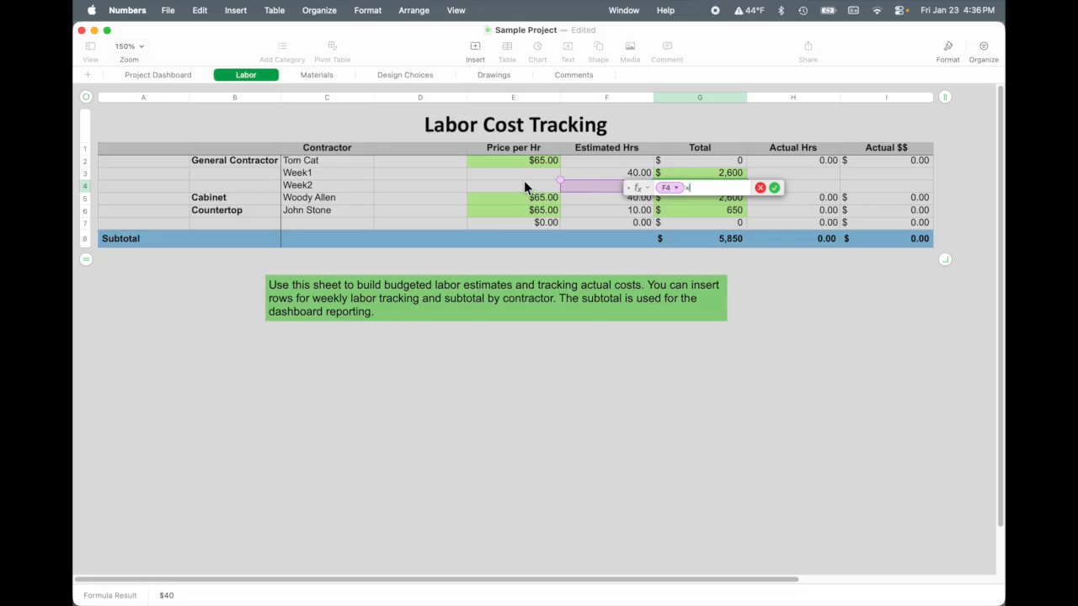
{"action": "left_click", "coordinate": [533, 160]}
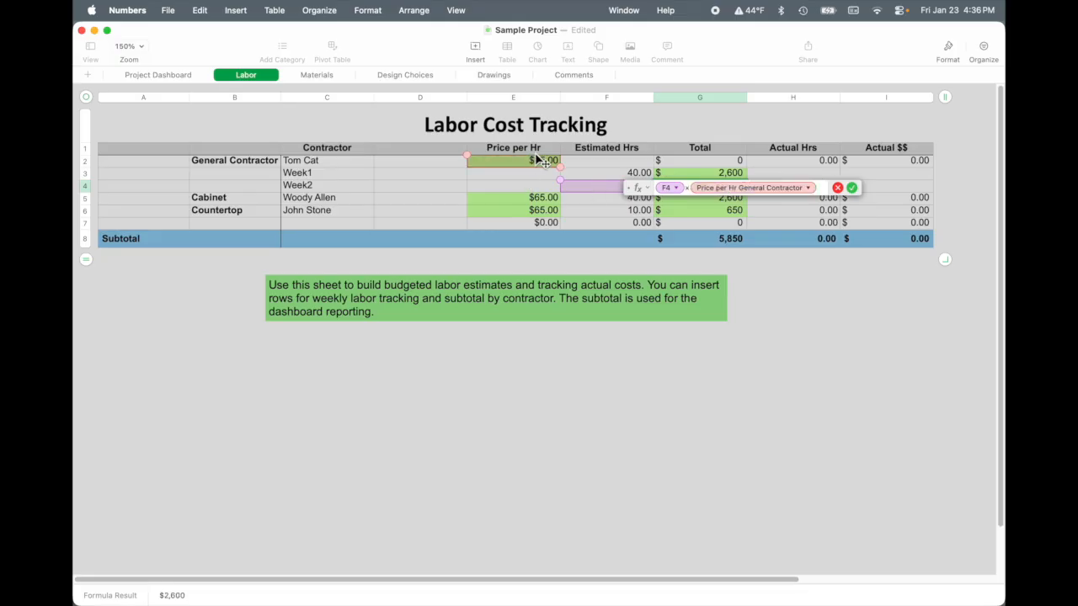
{"action": "key", "text": "Return"}
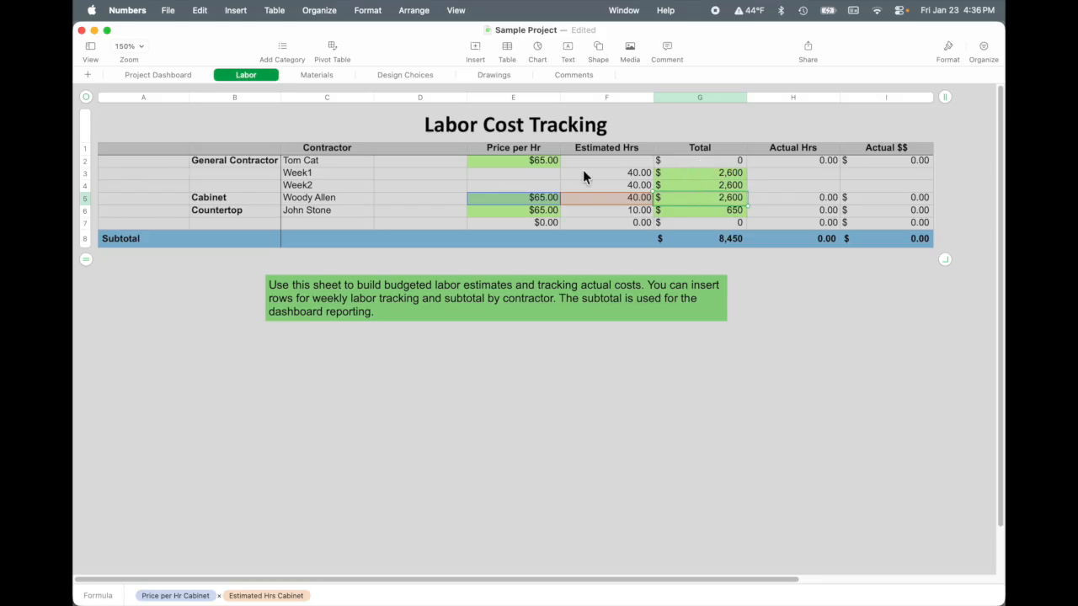
Enter 40 actual hours for Week1 of the General Contractor's labor.
{"action": "left_click", "coordinate": [779, 175]}
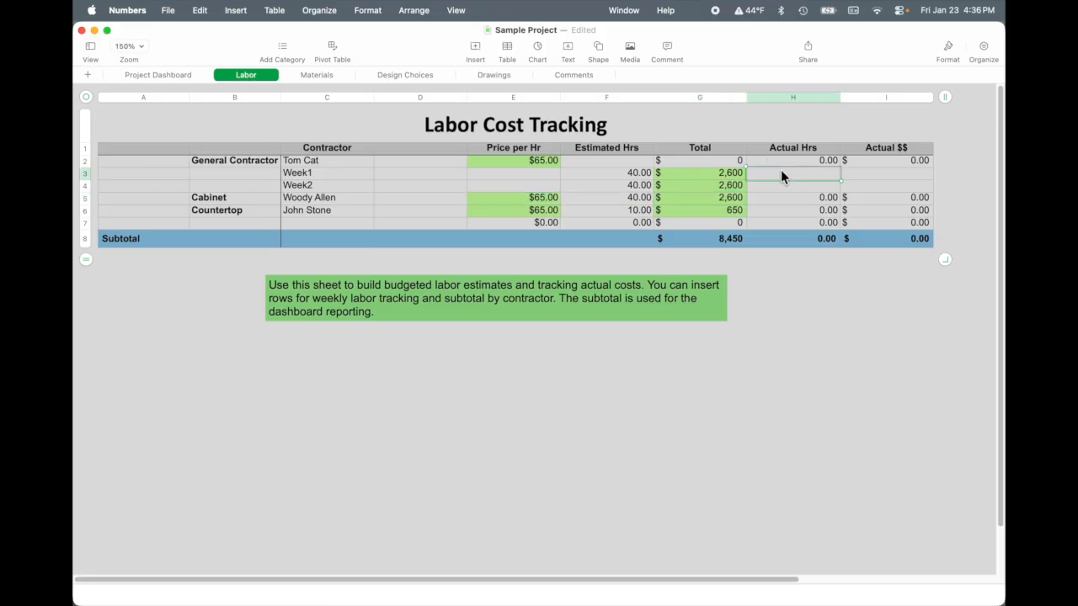
{"action": "type", "text": "40"}
{"action": "key", "text": "Return"}
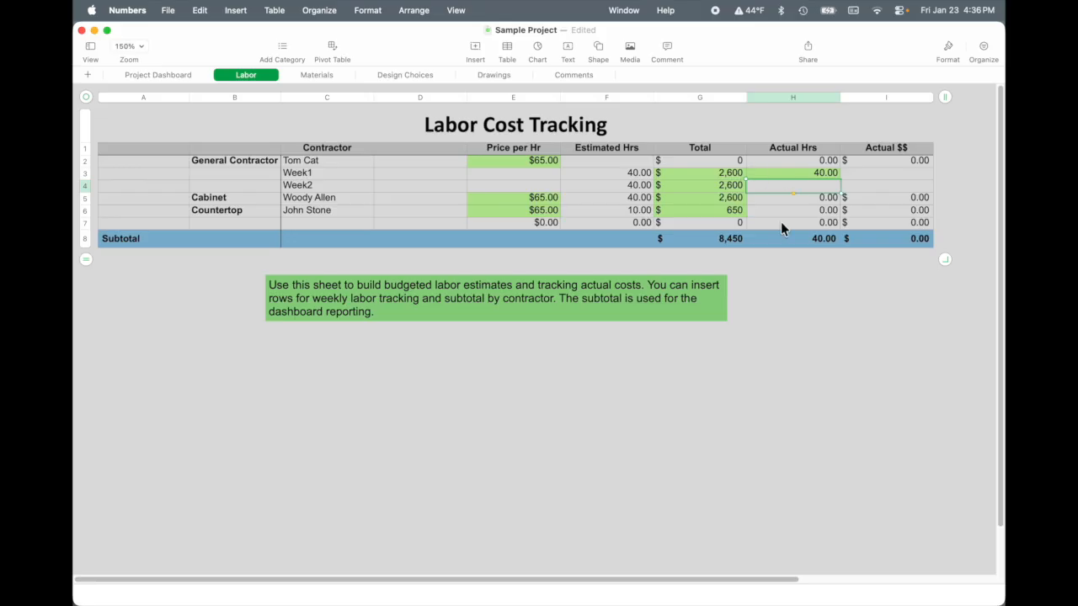
Set the General Contractor's Actual $$ to the SUM of the Week1 and Week2 totals (G3:G4), and check the Project Dashboard.
{"action": "left_click", "coordinate": [896, 158]}
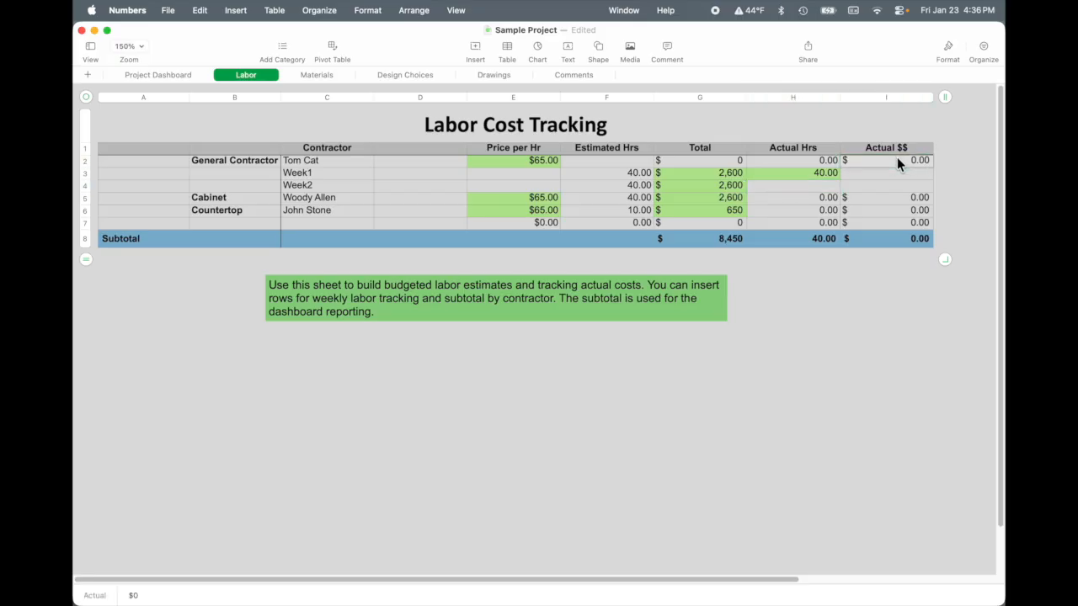
{"action": "left_click", "coordinate": [898, 159]}
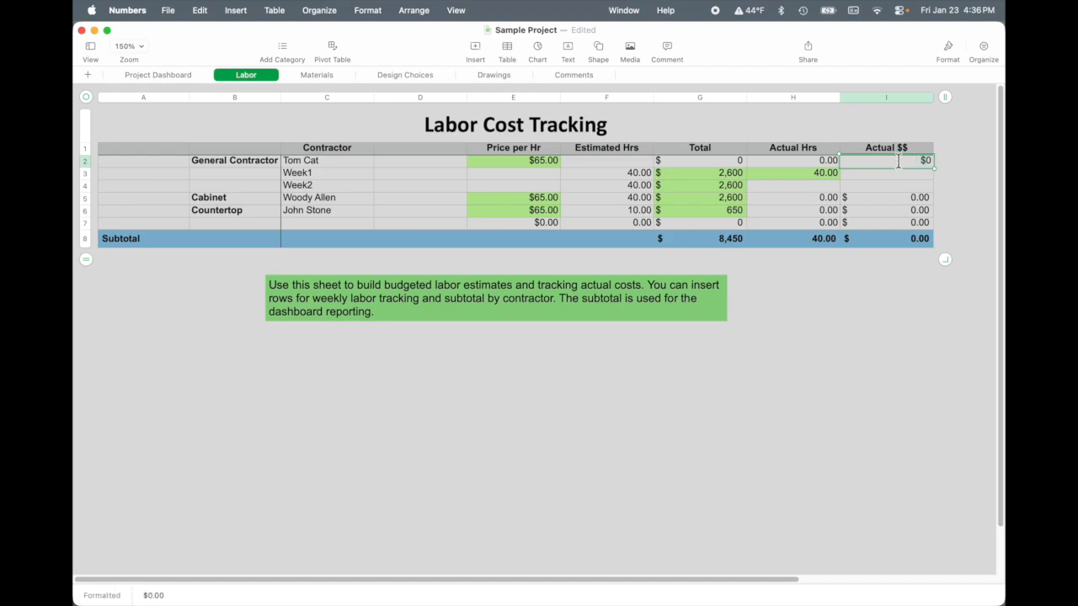
{"action": "left_click", "coordinate": [870, 194]}
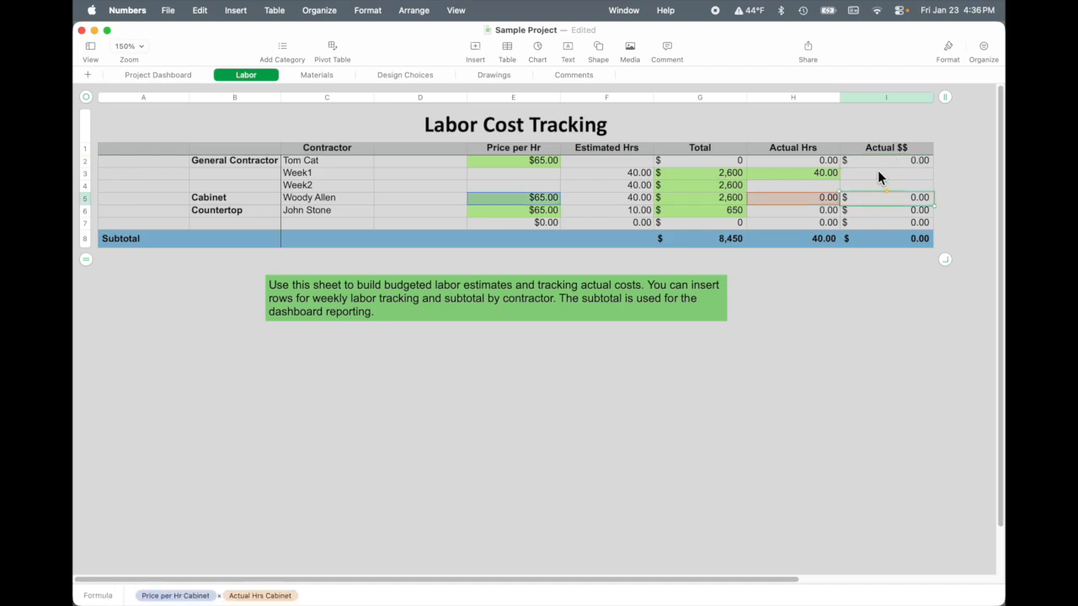
{"action": "left_click", "coordinate": [883, 165]}
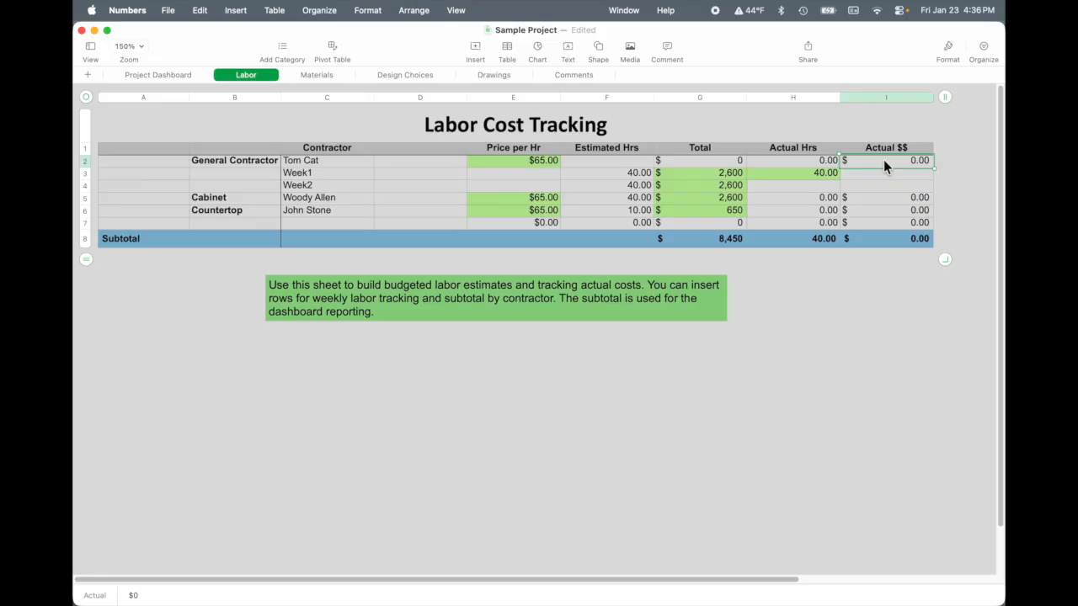
{"action": "key", "text": "="}
{"action": "type", "text": "sum"}
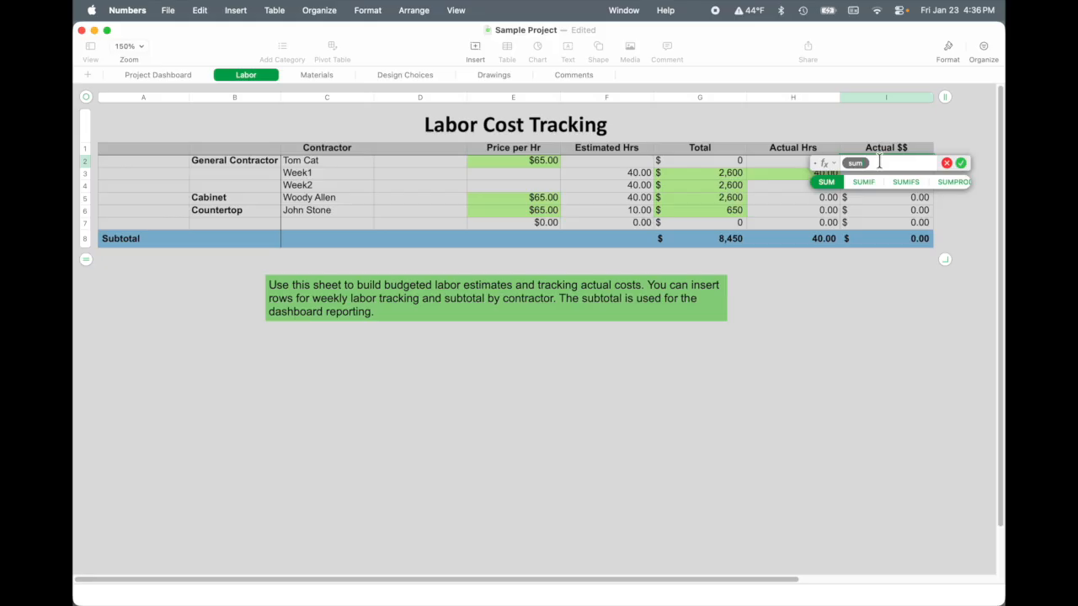
{"action": "key", "text": "Return"}
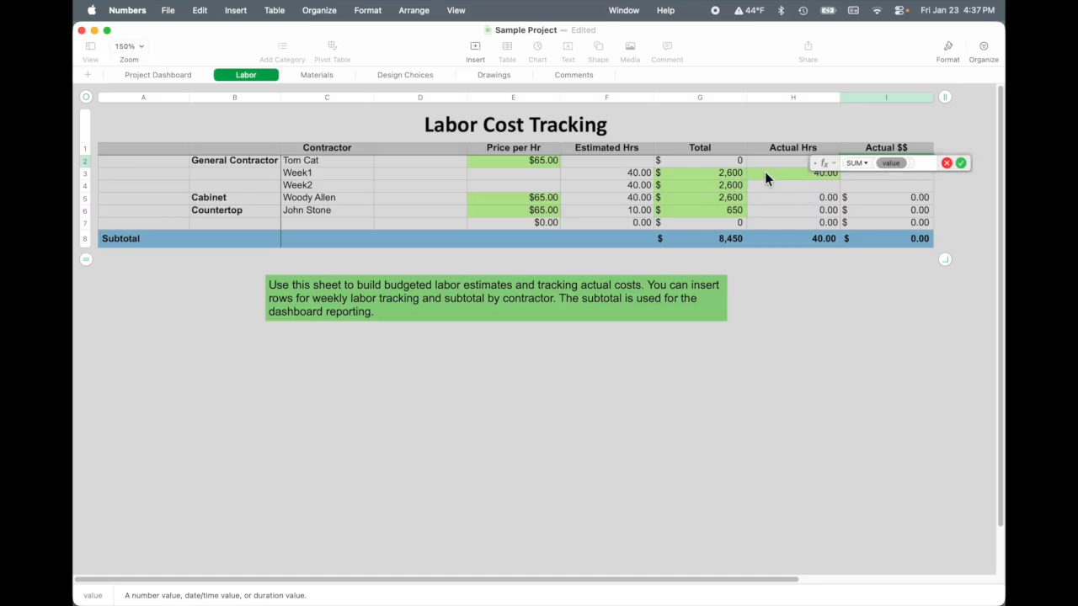
{"action": "left_click_drag", "start_coordinate": [717, 170], "coordinate": [722, 183]}
{"action": "key", "text": "Return"}
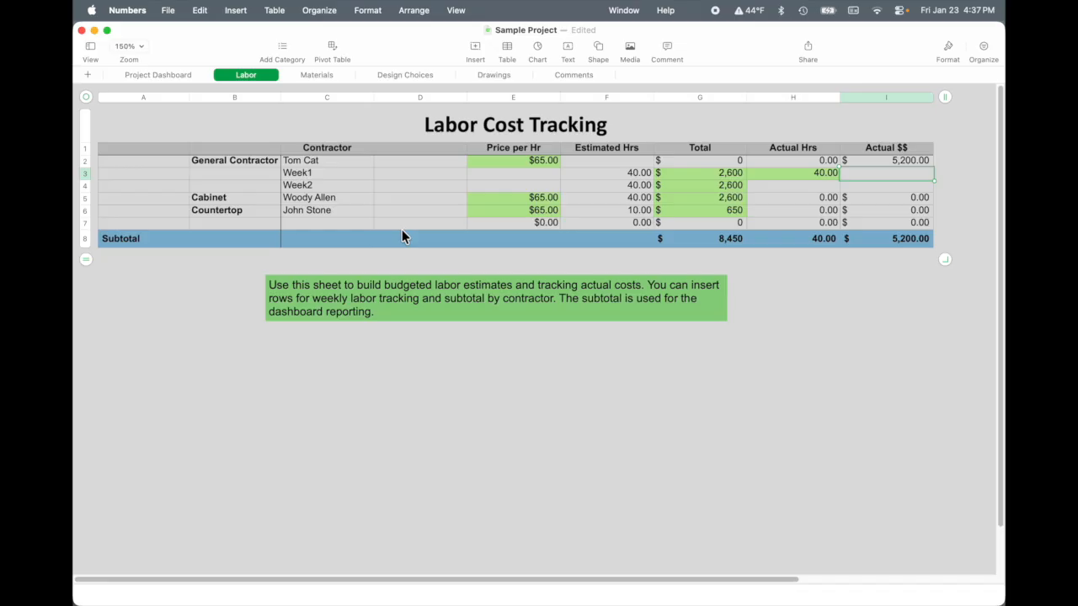
{"action": "left_click", "coordinate": [169, 75]}
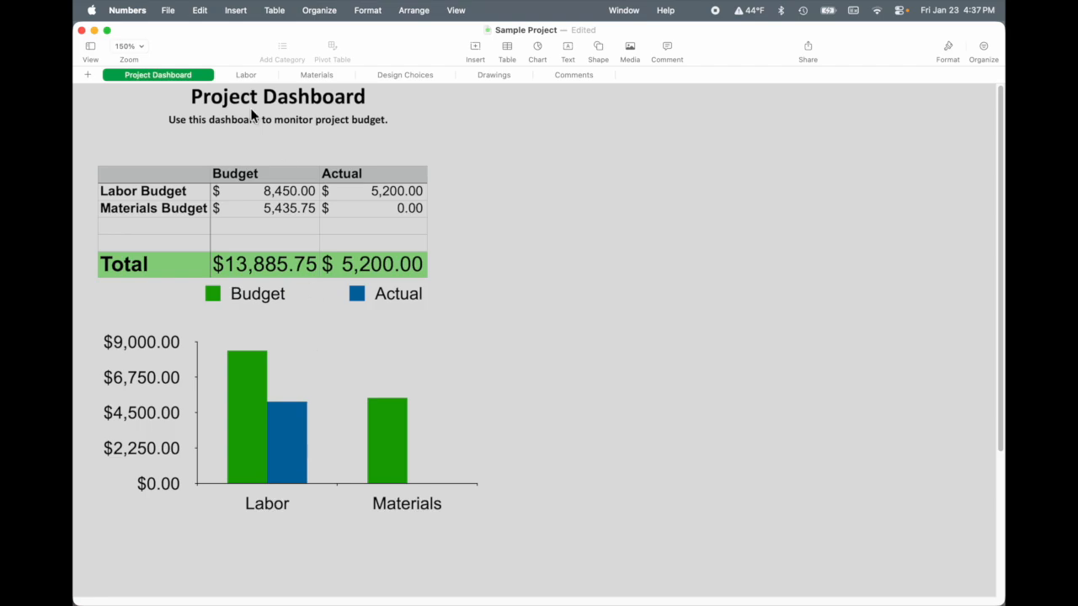
On the Materials sheet, enter actual costs of 3125 for Floor/bath Tile and 3980 for Mosaic Tile, and check the Project Dashboard.
{"action": "left_click", "coordinate": [319, 75]}
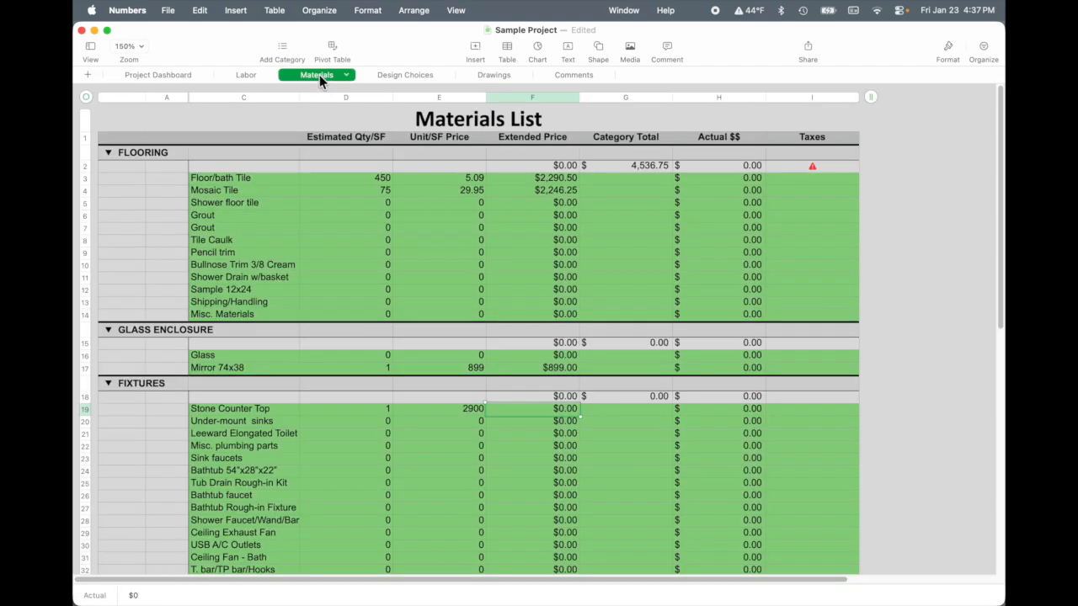
{"action": "left_click", "coordinate": [749, 182]}
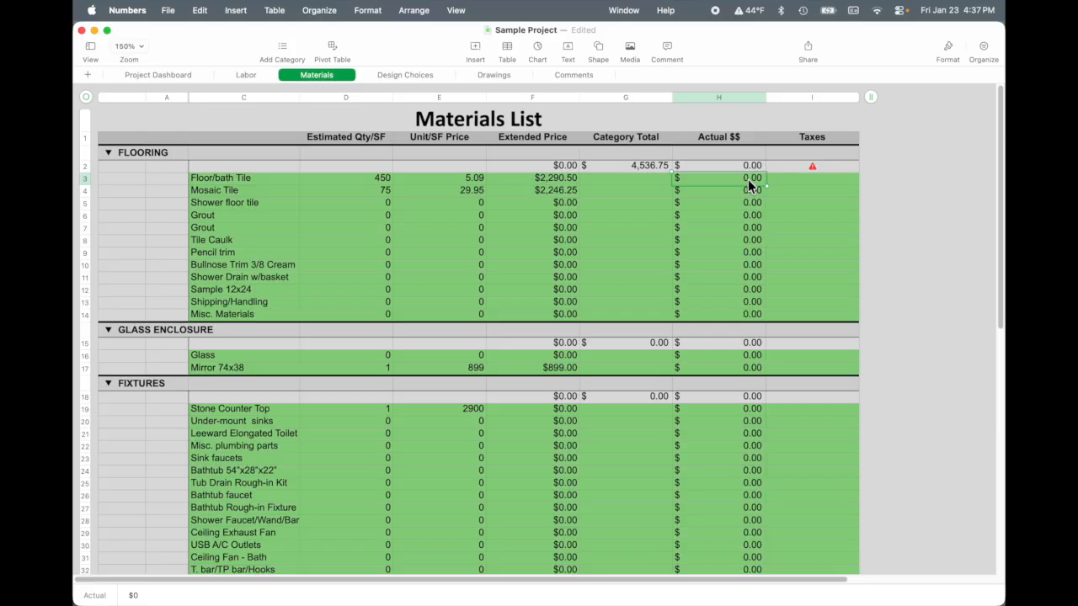
{"action": "type", "text": "3125"}
{"action": "key", "text": "Return"}
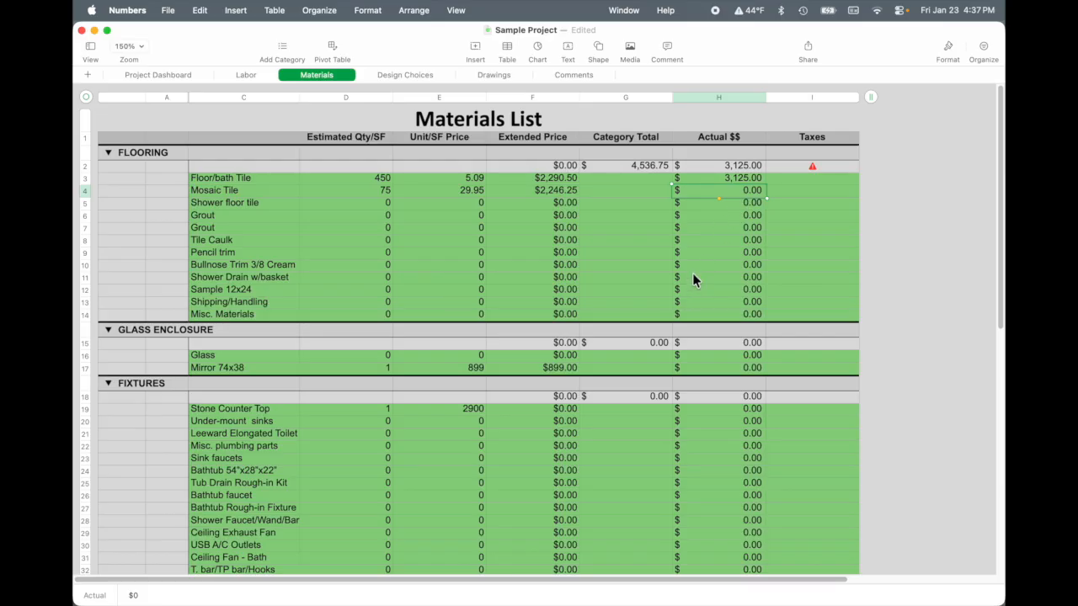
{"action": "type", "text": "3980"}
{"action": "key", "text": "Return"}
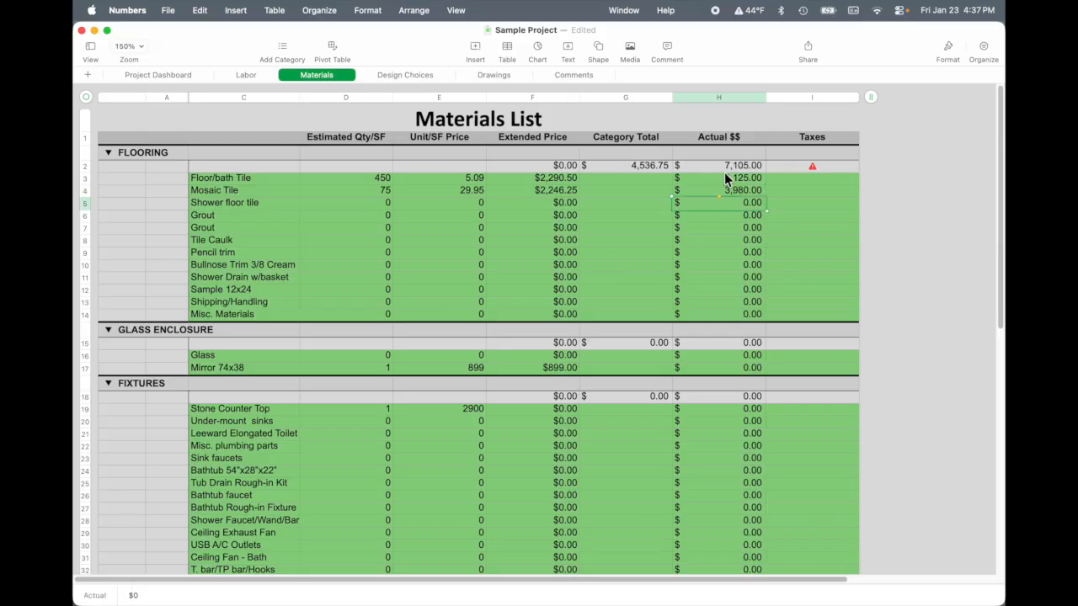
{"action": "left_click", "coordinate": [151, 74]}
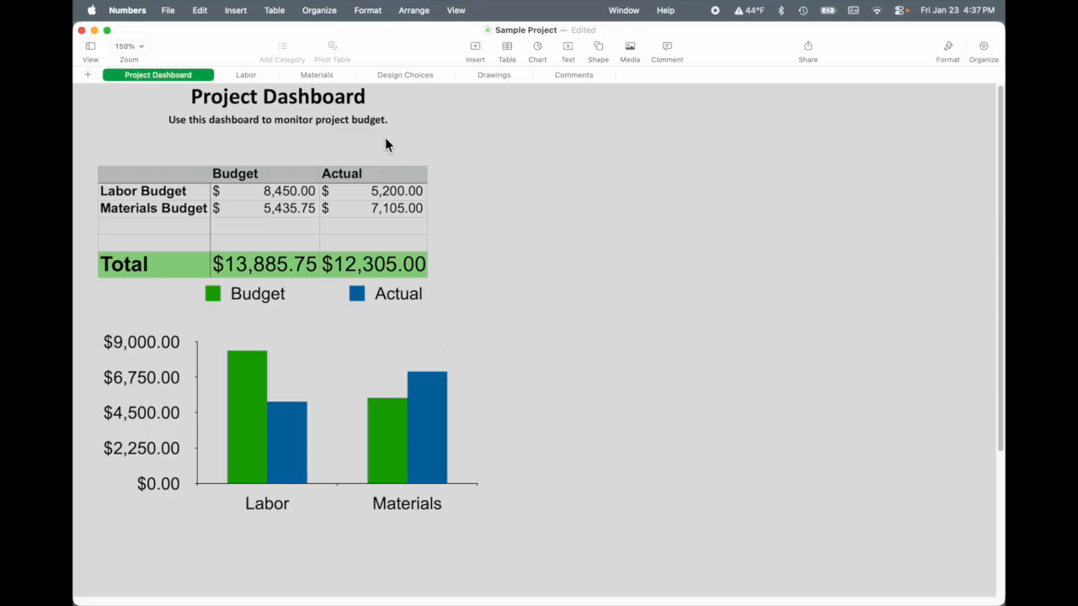
{"action": "left_click", "coordinate": [316, 75]}
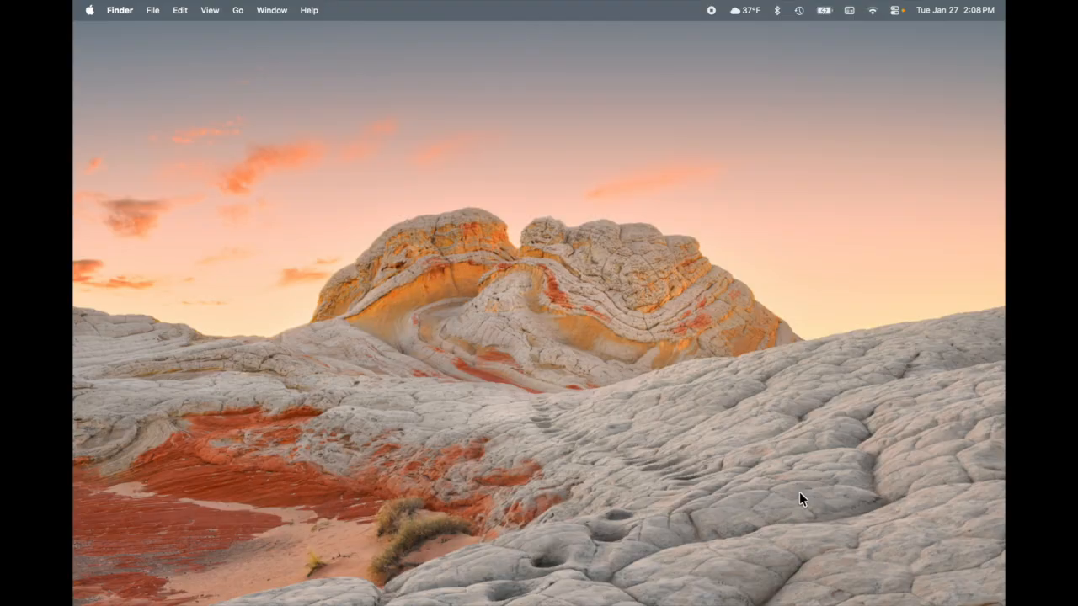
Switch to iPhone Mirroring and leave the App Store search for the iPhone's home screen.
{"action": "mouse_move", "coordinate": [770, 594]}
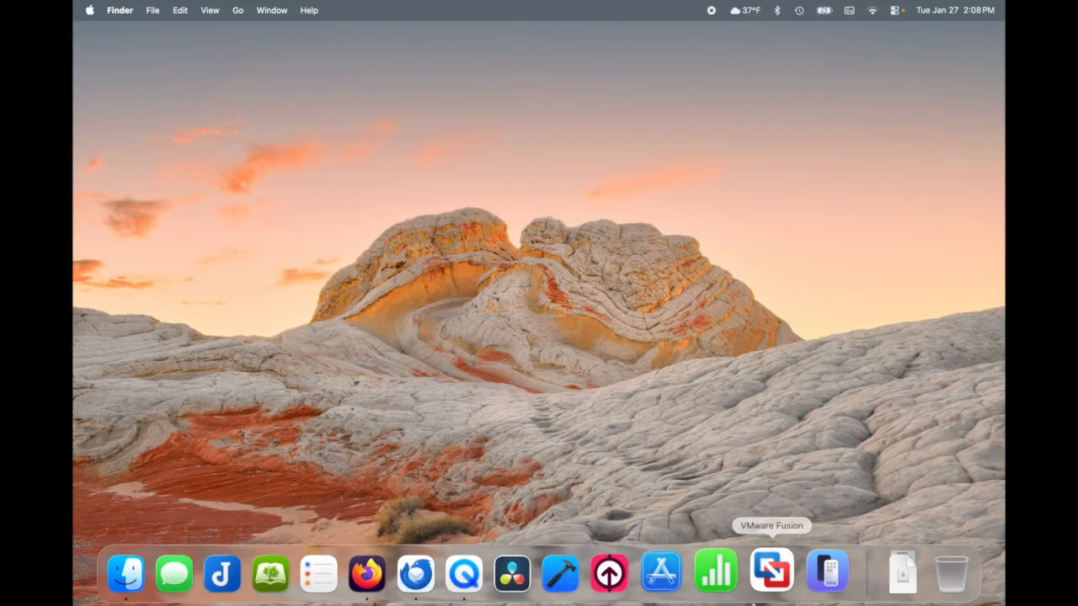
{"action": "left_click", "coordinate": [816, 585]}
{"action": "left_click", "coordinate": [817, 575]}
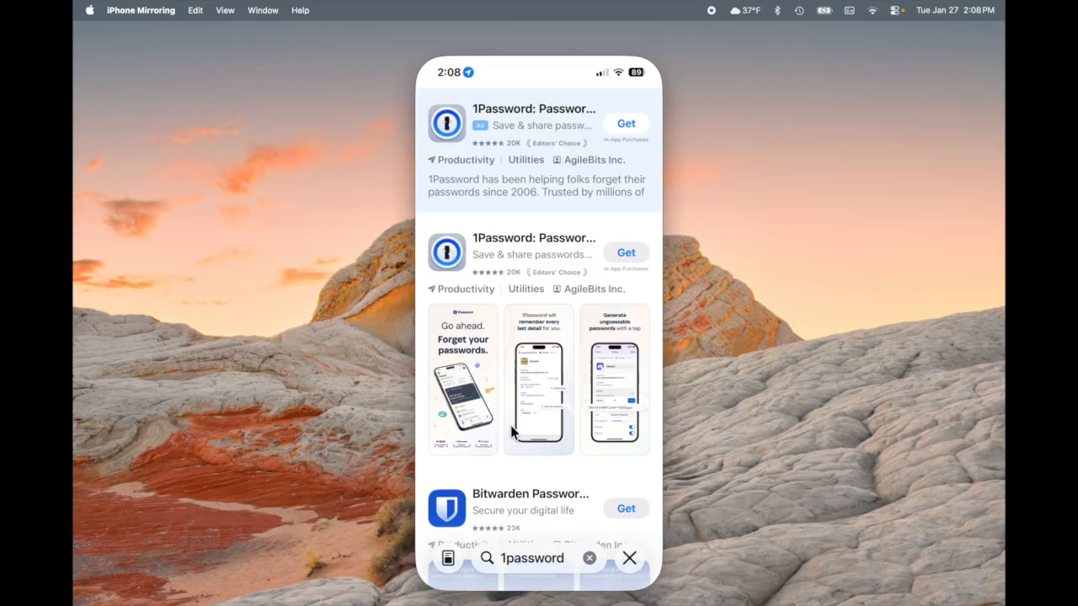
{"action": "left_click", "coordinate": [589, 558]}
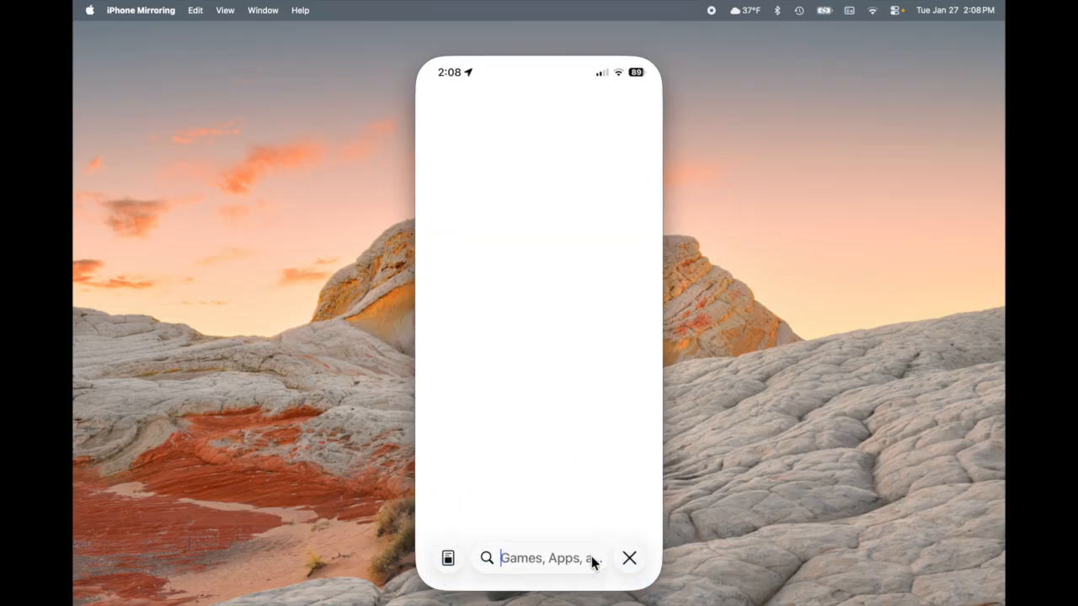
{"action": "left_click", "coordinate": [630, 560]}
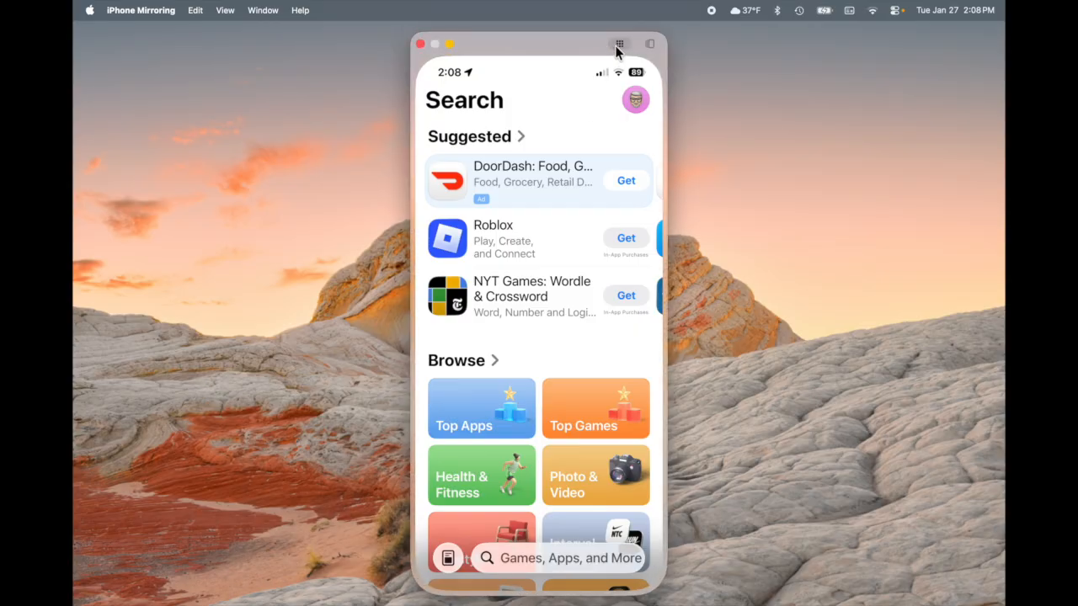
{"action": "left_click", "coordinate": [619, 43]}
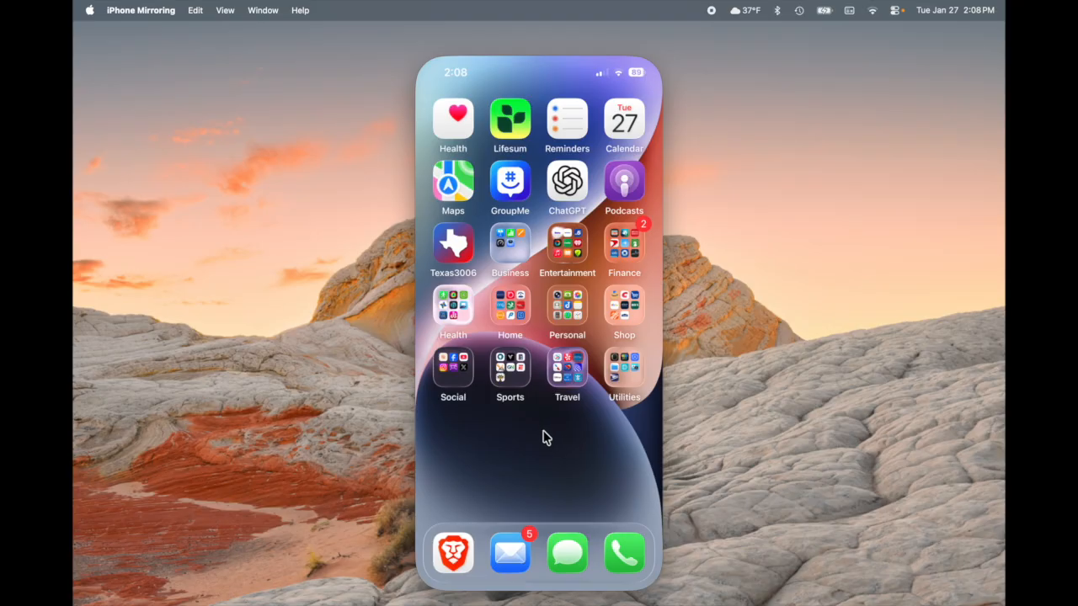
Launch Numbers from the iPhone's Business folder and open the Sample Project spreadsheet.
{"action": "left_click", "coordinate": [517, 240]}
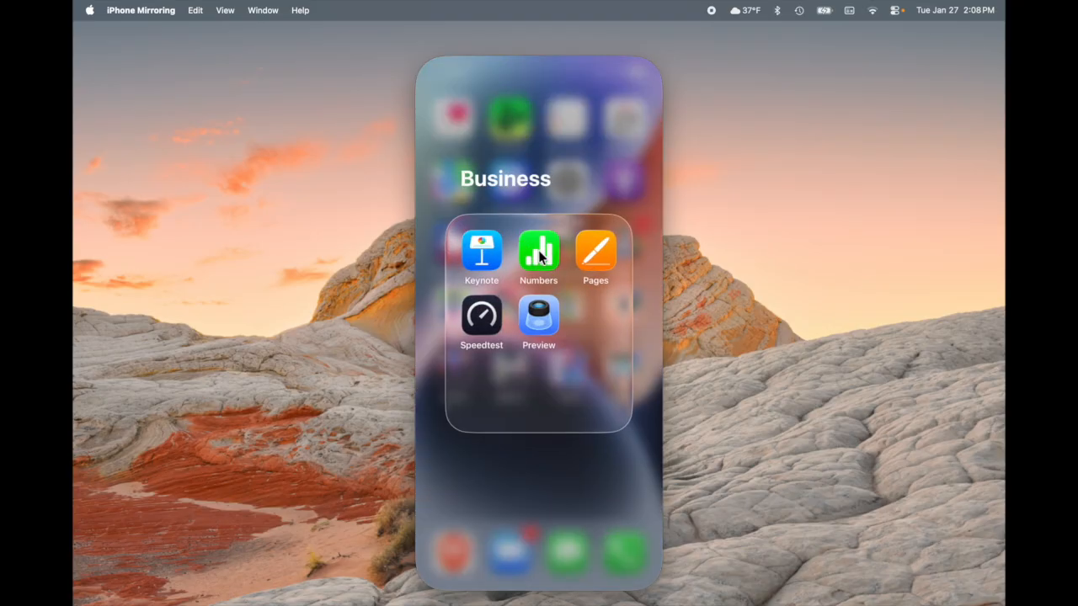
{"action": "left_click", "coordinate": [540, 252]}
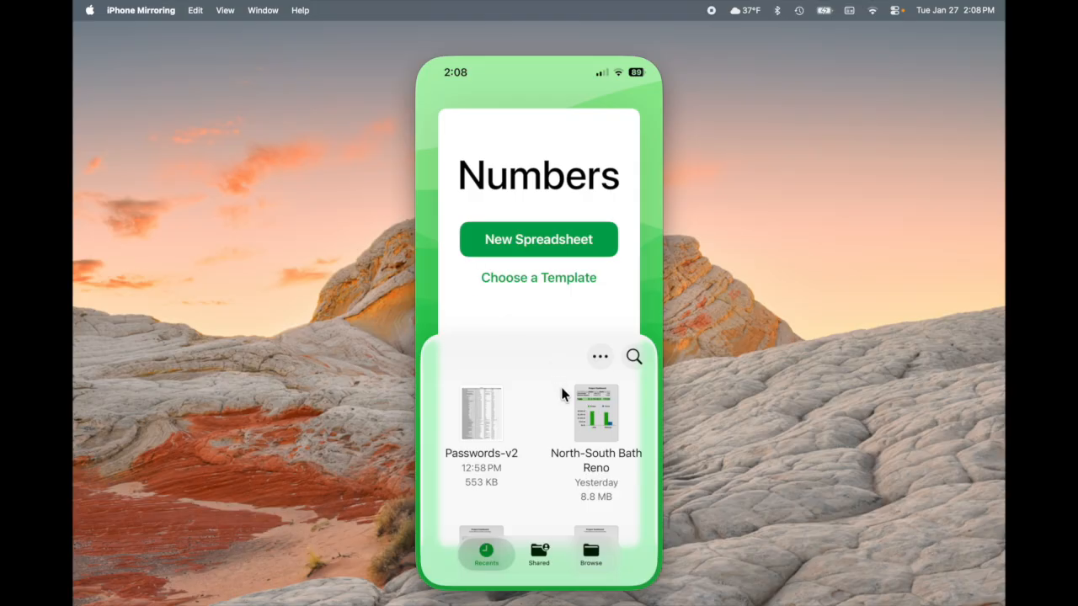
{"action": "scroll", "coordinate": [557, 401], "scroll_direction": "down", "scroll_amount": 2}
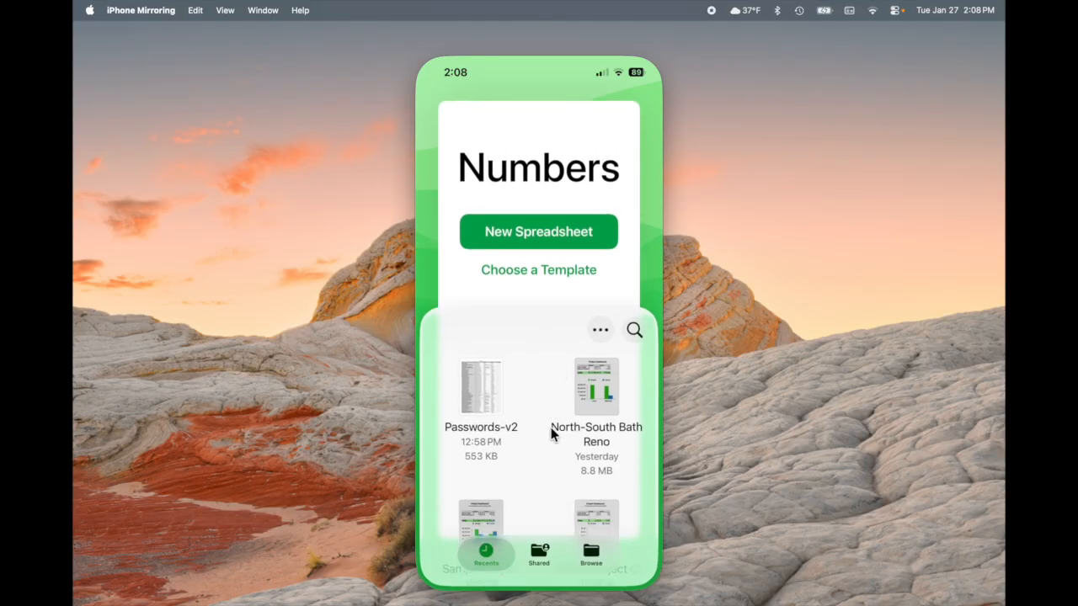
{"action": "scroll", "coordinate": [552, 430], "scroll_direction": "down", "scroll_amount": 5}
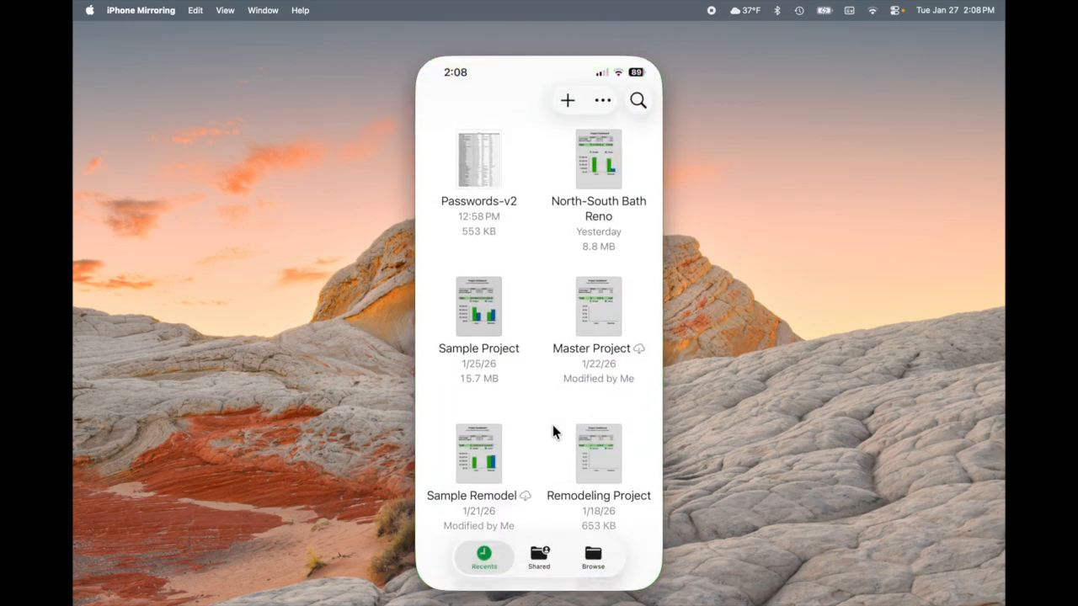
{"action": "left_click", "coordinate": [485, 324]}
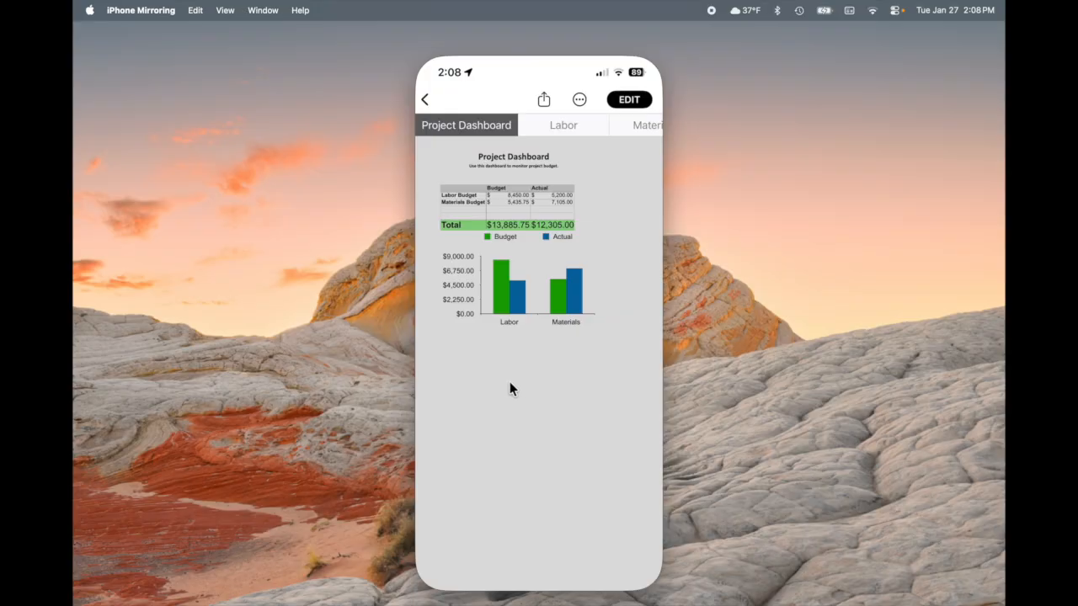
View the Labor and Materials sheets of Sample Project on the iPhone, and return to the Project Dashboard.
{"action": "left_click", "coordinate": [564, 127]}
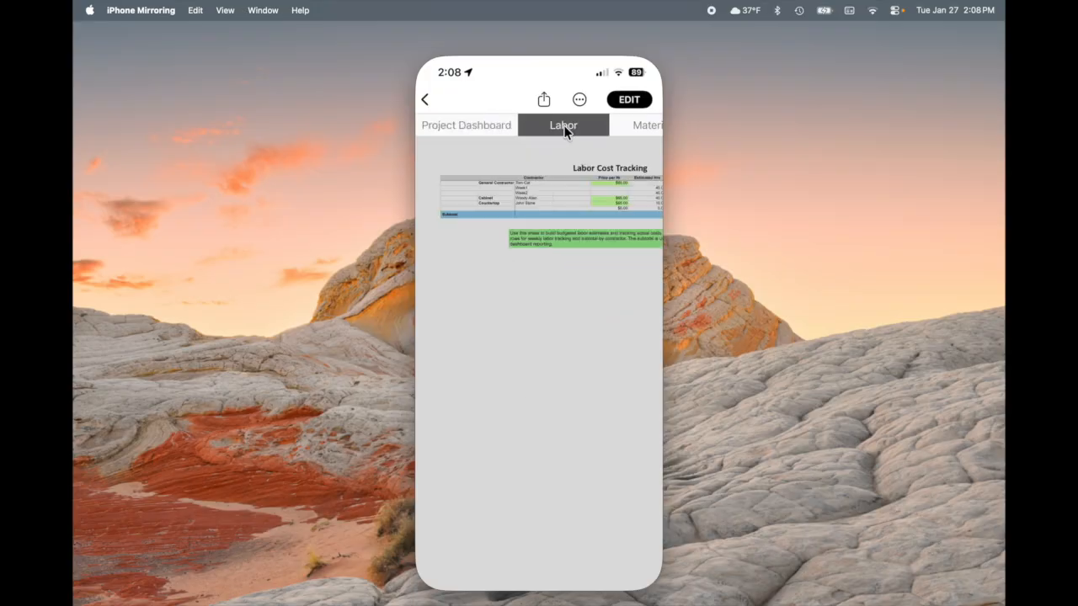
{"action": "left_click", "coordinate": [625, 129]}
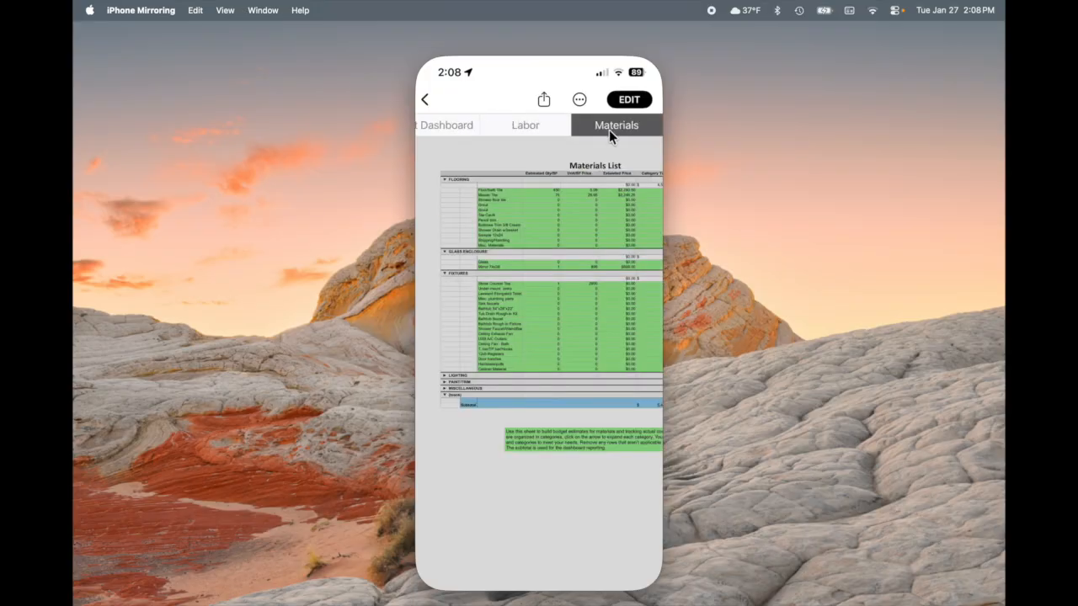
{"action": "left_click", "coordinate": [463, 129]}
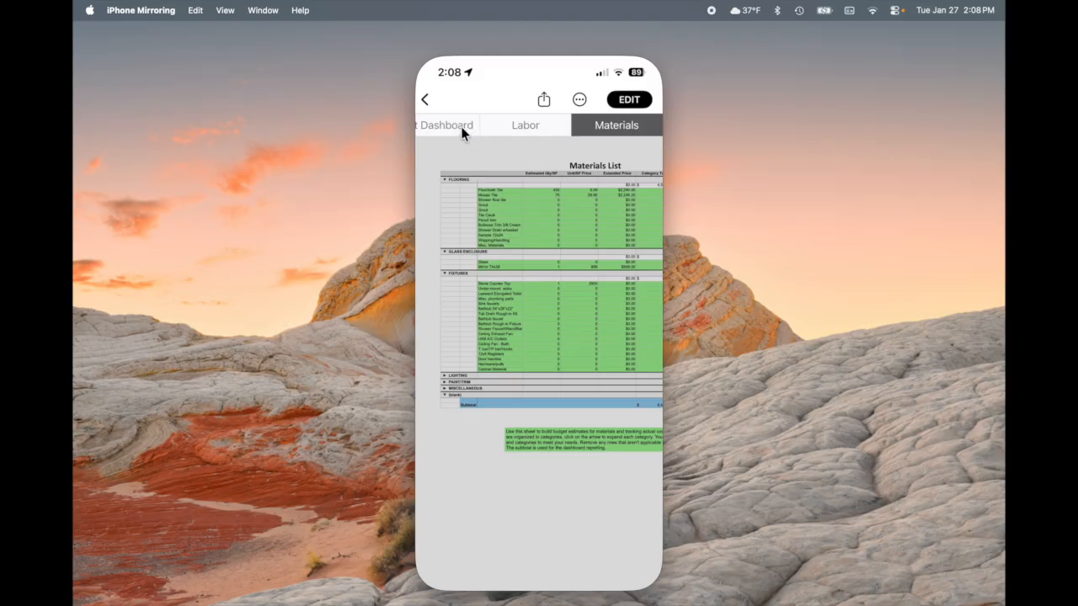